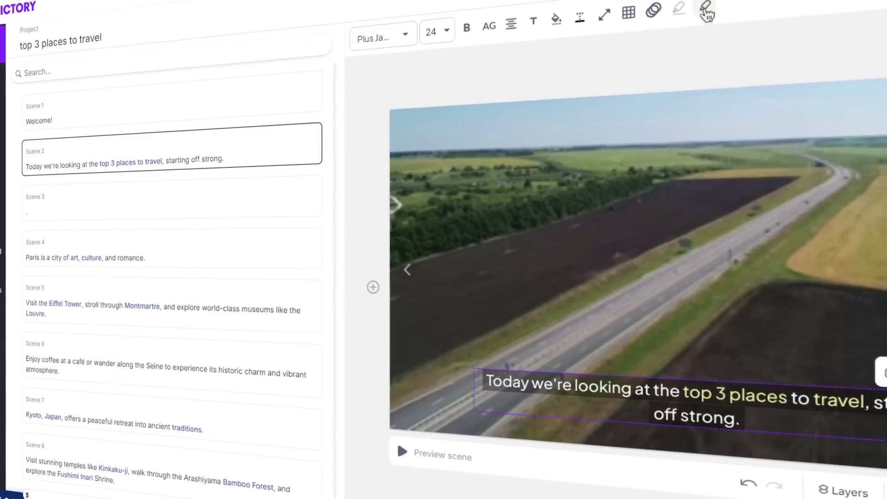
Change the caption highlight colour from yellow to pink and preview Scene 5's Eiffel Tower clip.
{"action": "left_click", "coordinate": [706, 13]}
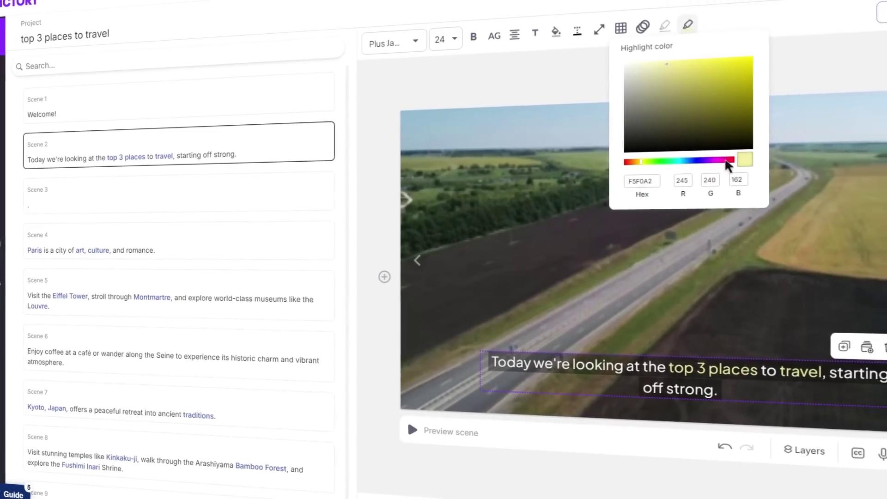
{"action": "left_click", "coordinate": [728, 162]}
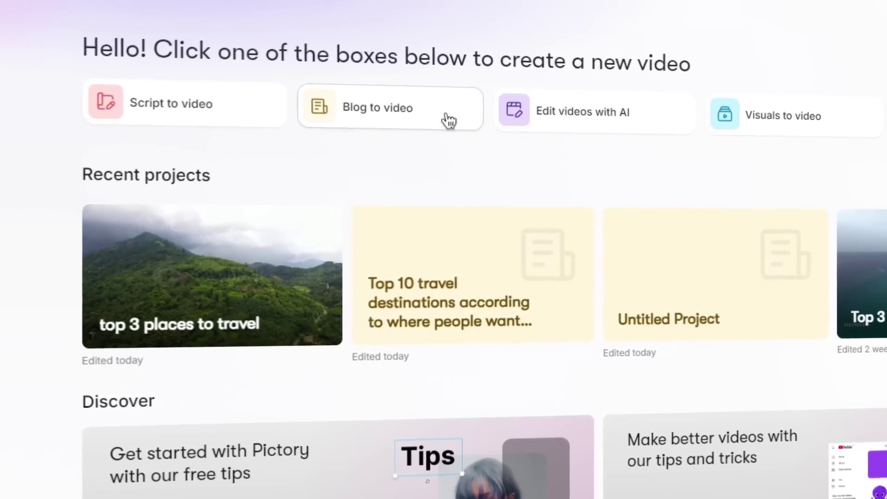
{"action": "mouse_move", "coordinate": [613, 117]}
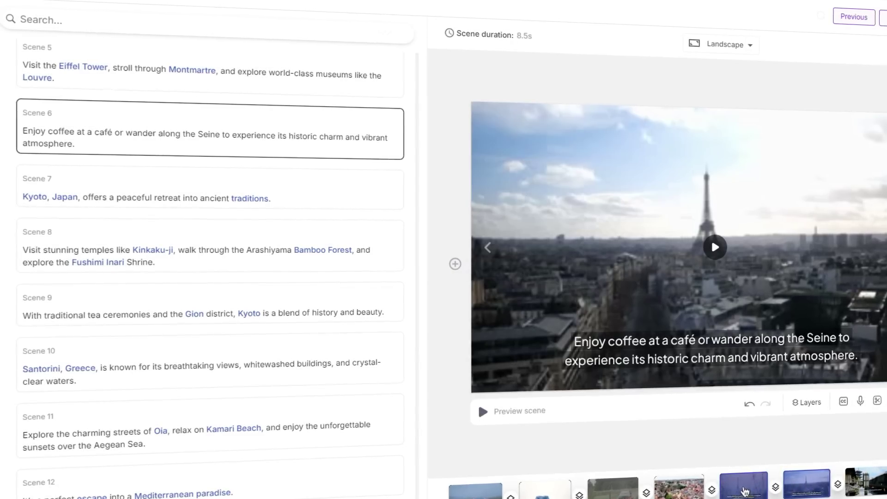
{"action": "left_click", "coordinate": [744, 491]}
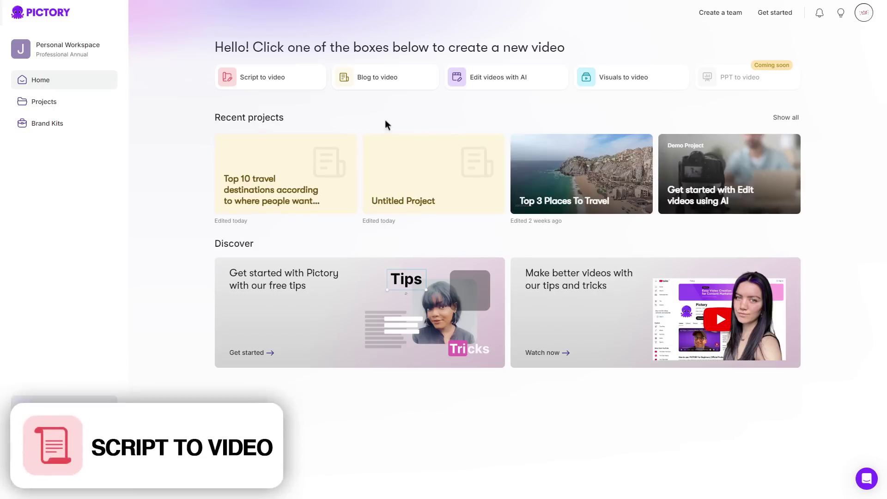
Start a script-to-video project named 'top 3 places to travel', paste the travel script and generate the storyboard.
{"action": "mouse_move", "coordinate": [289, 89]}
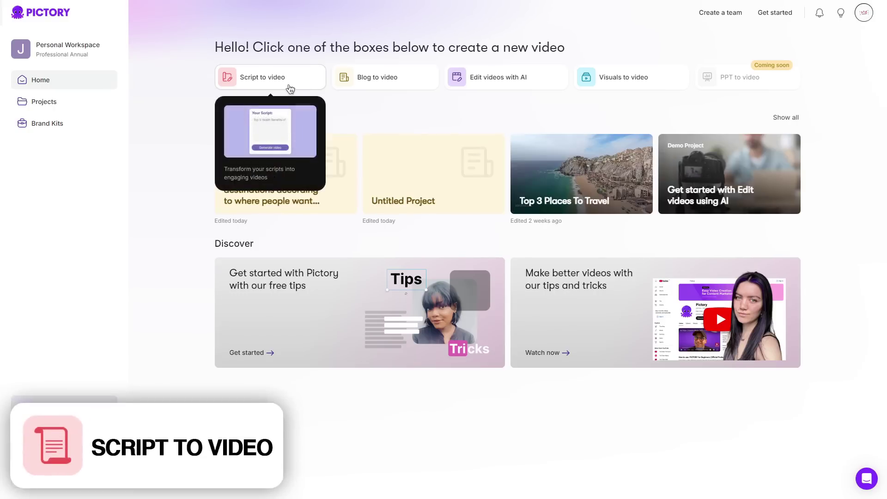
{"action": "left_click", "coordinate": [301, 90]}
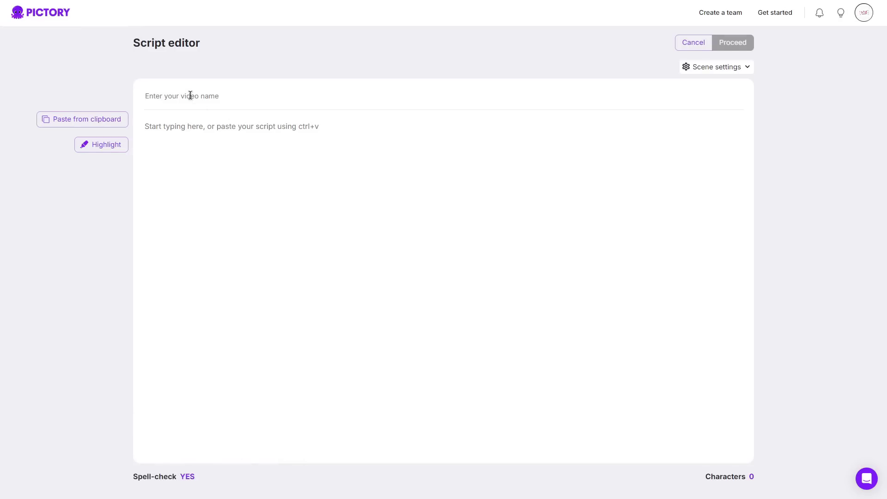
{"action": "type", "text": "top 3 places to travel"}
{"action": "left_click", "coordinate": [305, 136]}
{"action": "type", "text": "Paris is a city of art, culture, and romance. Visit the Eiffel Tower, stroll through Montmartre, and explore world-class museums like the Louvre. Enjoy coffee at a café or wander along the Seine to experience its historic charm and vibrant atmosphere. Kyoto, Japan, offers a peaceful retreat into ancient traditions. Visit stunning temples like Kinkaku-ji, walk through the Arashiyama Bamboo Forest, and explore the Fushimi Inari Shrine. With traditional tea ceremonies and the Gion district, Kyoto is a blend of history and beauty. Santorini, Greece, is known for its breathtaking views, whitewashed buildings, and crystal-clear waters. Explore the charming streets of Oia, relax on Kamari Beach, and enjoy the unforgettable sunsets over the Aegean Sea. It’s a perfect escape into a Mediterranean paradise."}
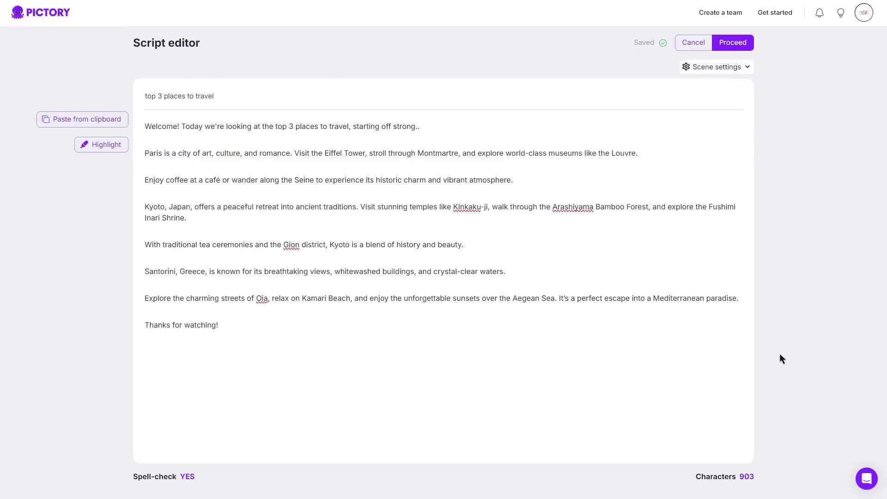
{"action": "left_click", "coordinate": [739, 47]}
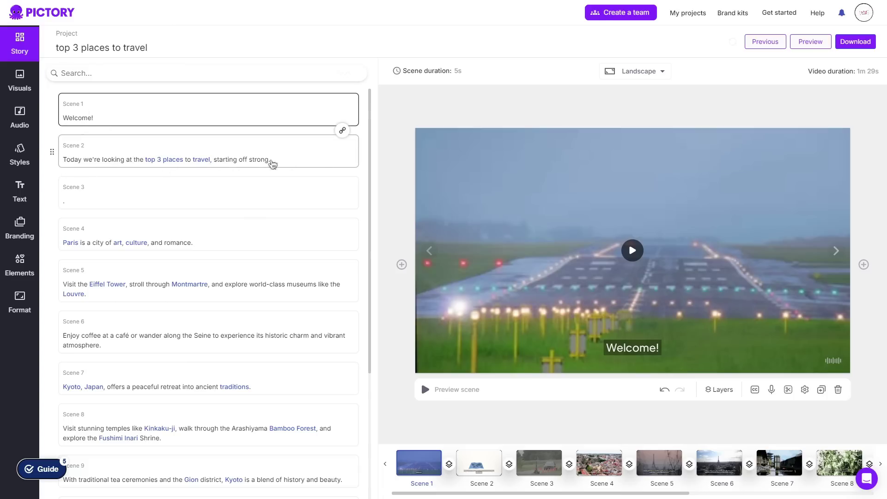
Preview Scenes 2 through 7 on the timeline, then return to the Welcome scene, Scene 1, and bring up the stock visuals.
{"action": "left_click", "coordinate": [479, 462]}
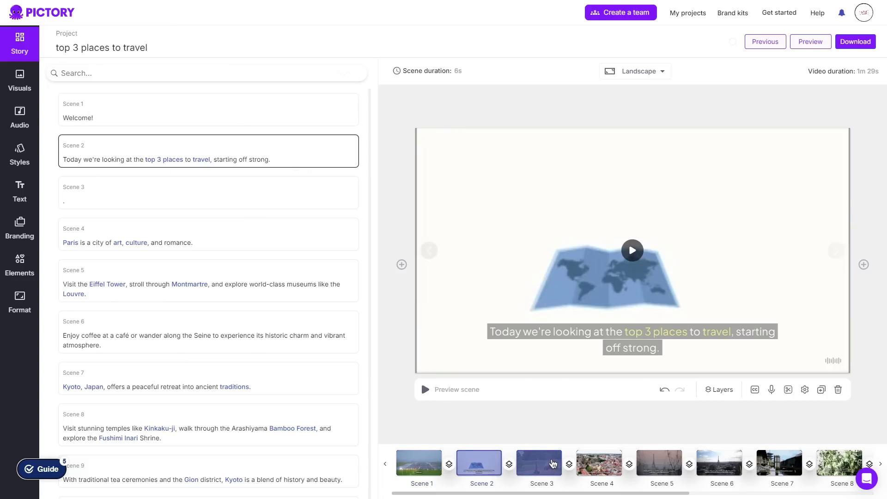
{"action": "left_click", "coordinate": [552, 464]}
{"action": "left_click", "coordinate": [605, 467]}
{"action": "left_click", "coordinate": [661, 464]}
{"action": "left_click", "coordinate": [725, 468]}
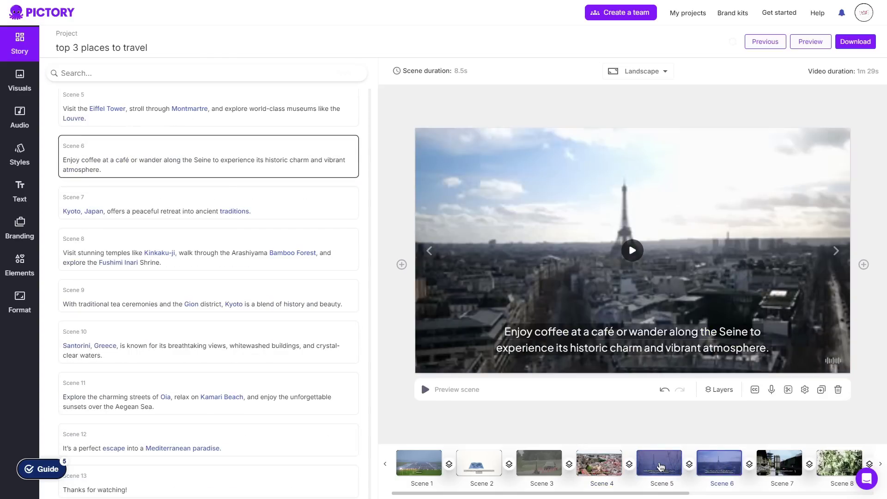
{"action": "left_click", "coordinate": [659, 466]}
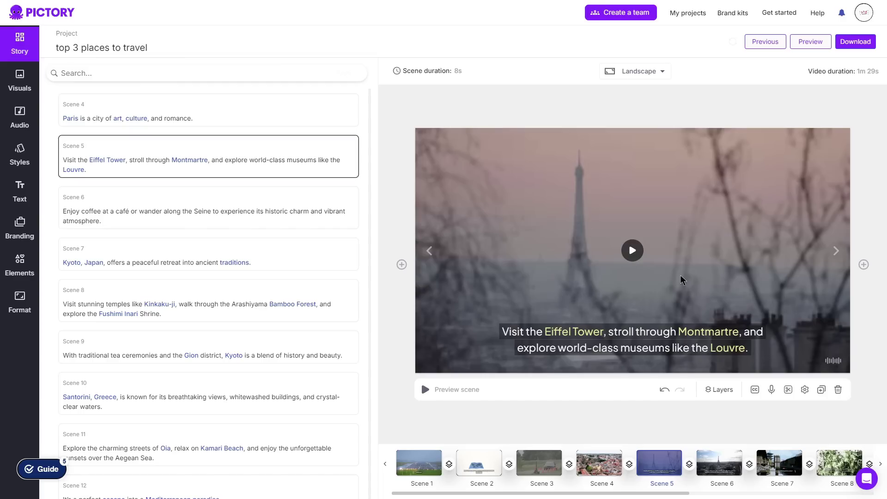
{"action": "left_click", "coordinate": [538, 462]}
{"action": "left_click", "coordinate": [778, 462]}
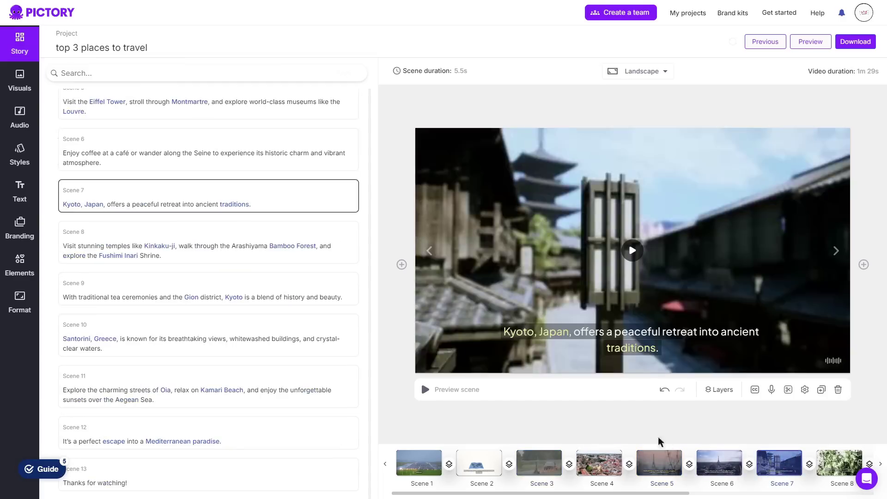
{"action": "left_click", "coordinate": [419, 462]}
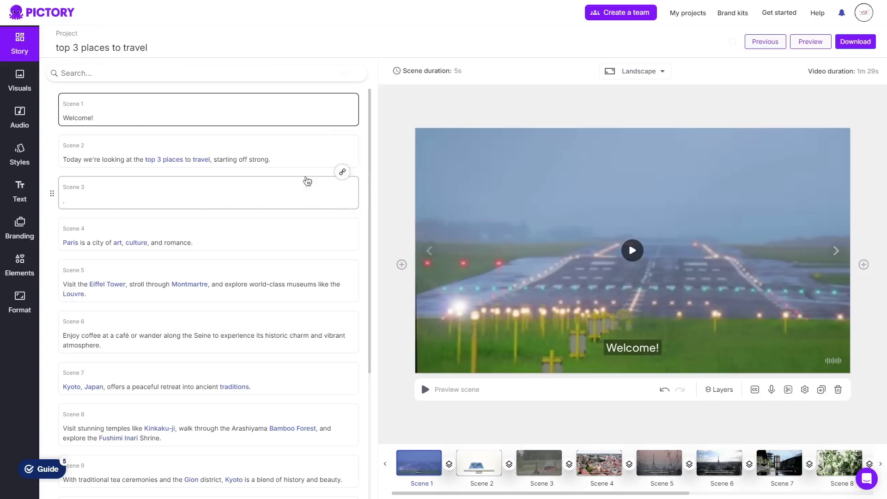
{"action": "left_click", "coordinate": [20, 83]}
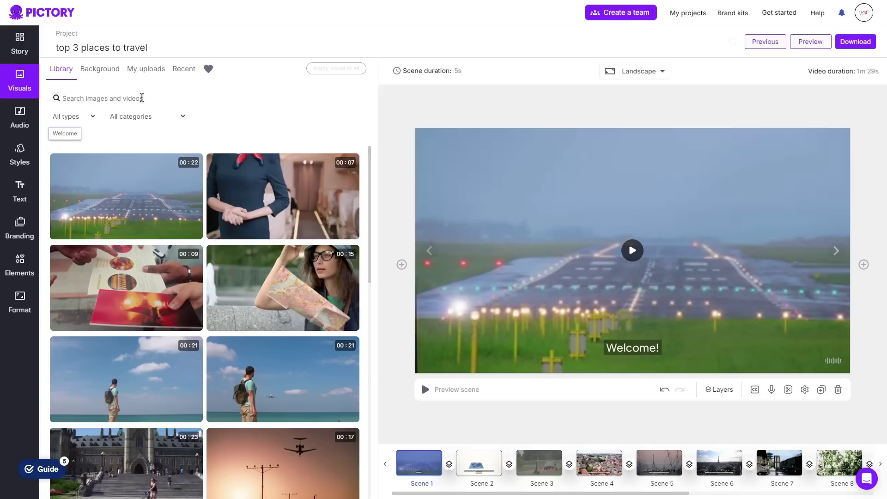
Search visuals for 'mountains' and replace Scene 1's runway clip with the green-hills video.
{"action": "type", "text": "mountains"}
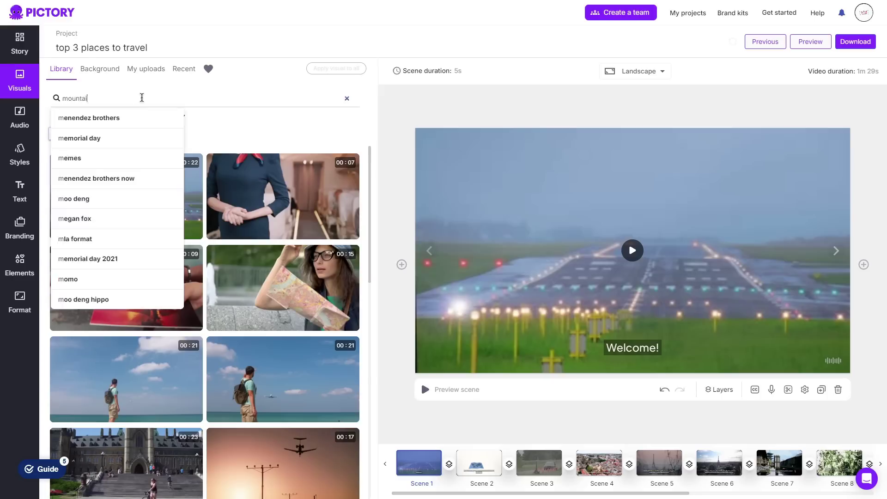
{"action": "key", "text": "Return"}
{"action": "mouse_move", "coordinate": [247, 303]}
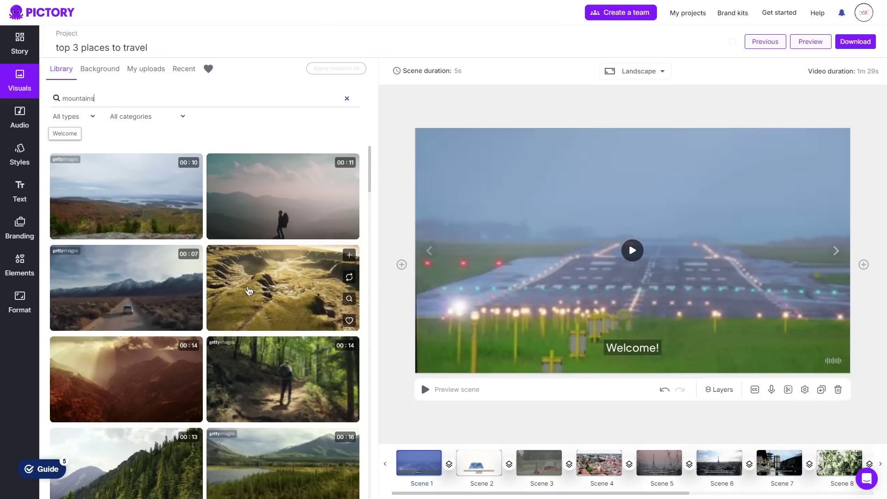
{"action": "scroll", "coordinate": [251, 314], "scroll_direction": "down", "scroll_amount": 5}
{"action": "mouse_move", "coordinate": [161, 299]}
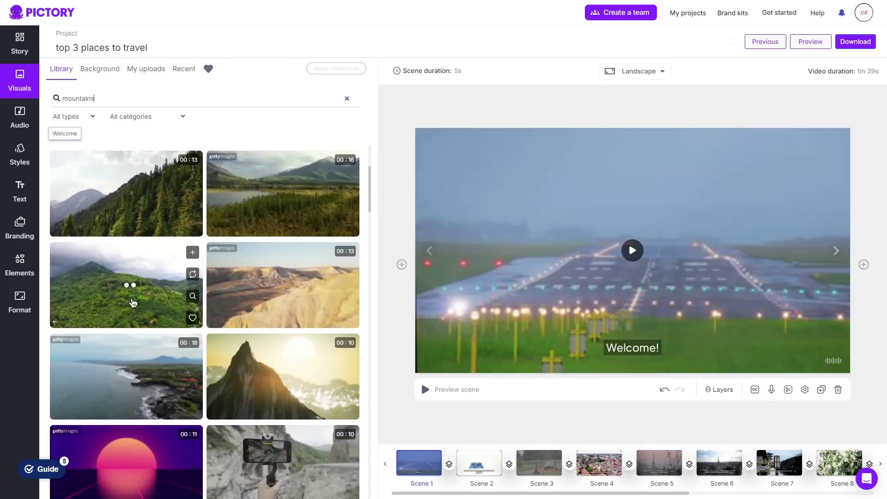
{"action": "left_click", "coordinate": [122, 310]}
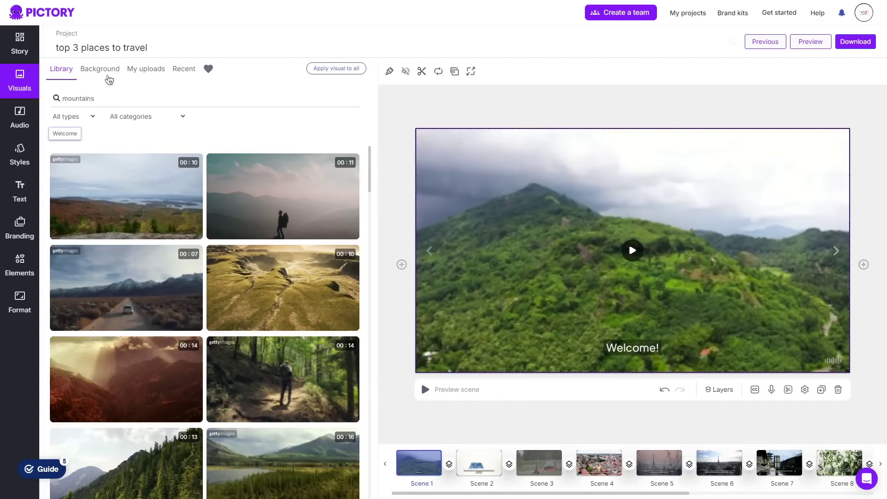
Look through the backgrounds, uploaded media and recently used visuals.
{"action": "left_click", "coordinate": [109, 78]}
{"action": "left_click", "coordinate": [136, 77]}
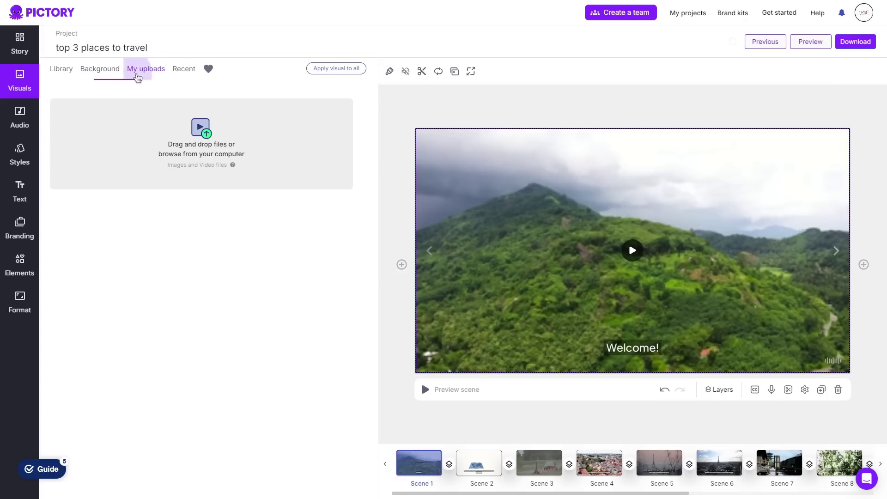
{"action": "left_click", "coordinate": [184, 70]}
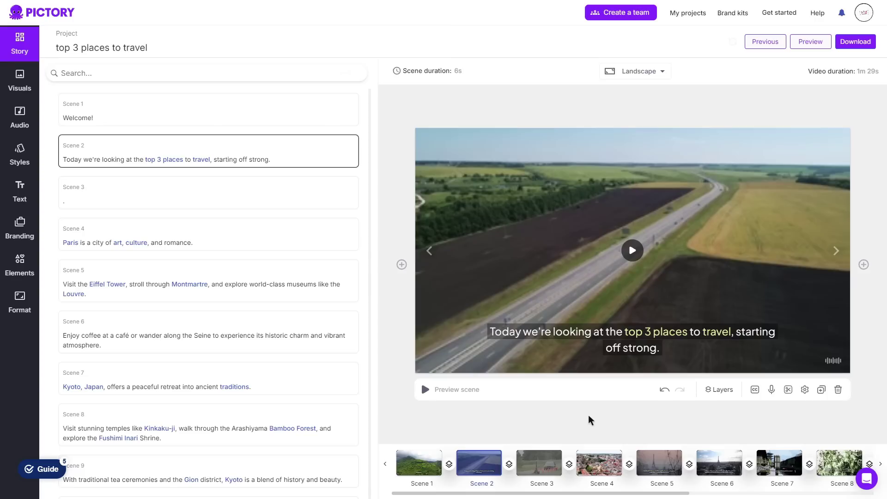
Change Scene 2's caption highlight colour from yellow to red (FA0024).
{"action": "left_click", "coordinate": [631, 342]}
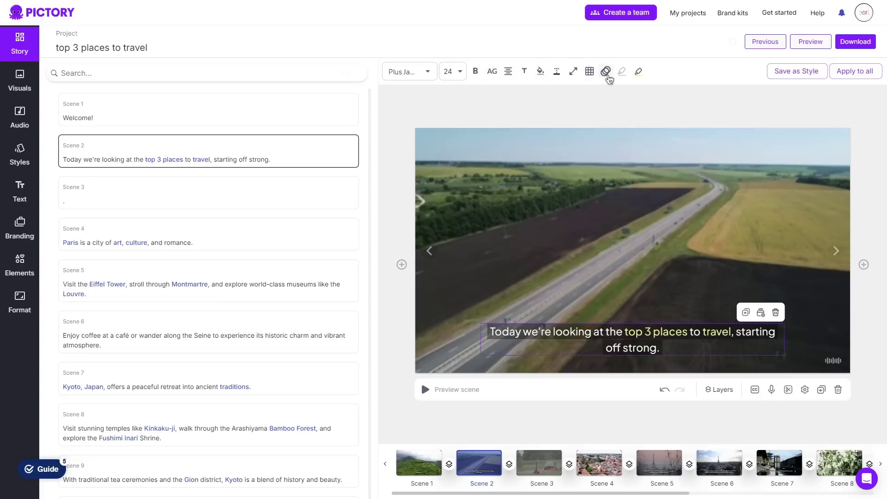
{"action": "left_click", "coordinate": [639, 73]}
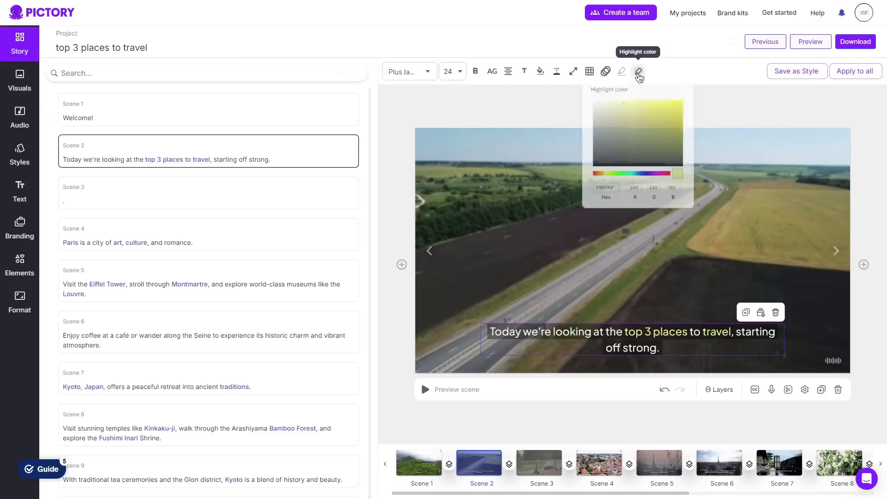
{"action": "left_click", "coordinate": [667, 175]}
{"action": "left_click", "coordinate": [669, 175]}
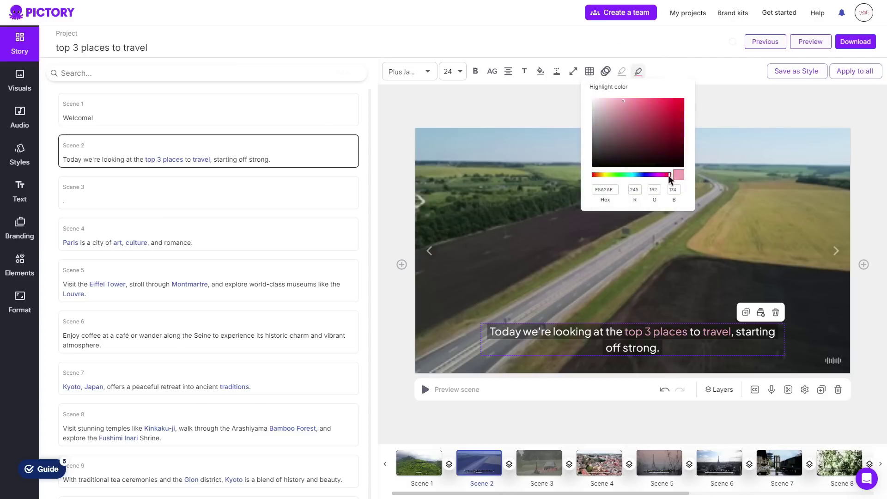
{"action": "left_click", "coordinate": [683, 100]}
{"action": "left_click", "coordinate": [573, 72]}
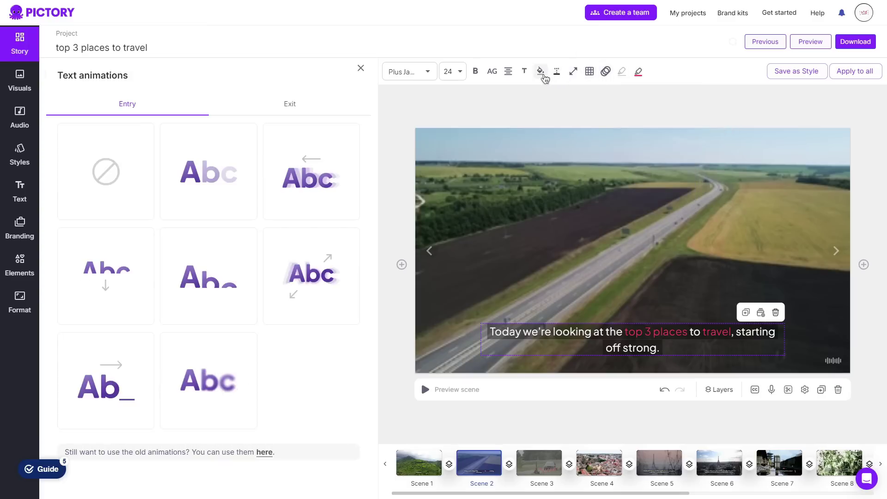
Try several entry animations, then give Scene 2's caption a medium-speed upward line entry.
{"action": "left_click", "coordinate": [211, 181]}
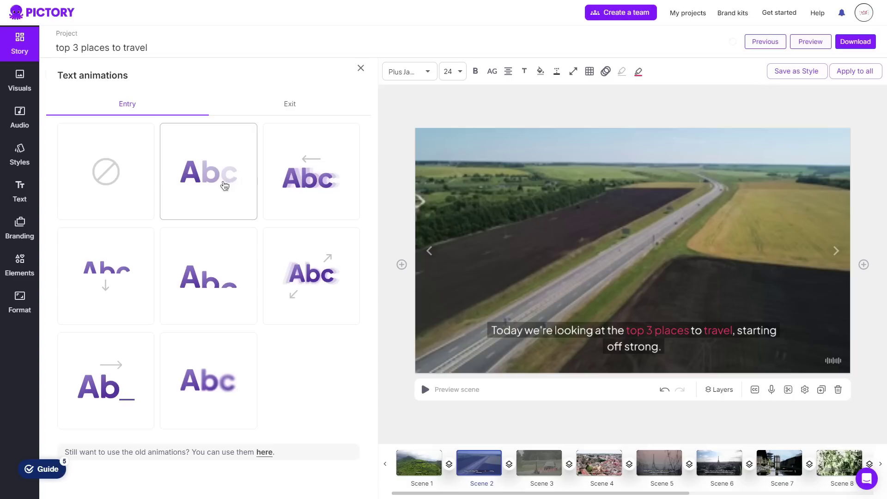
{"action": "left_click", "coordinate": [325, 180]}
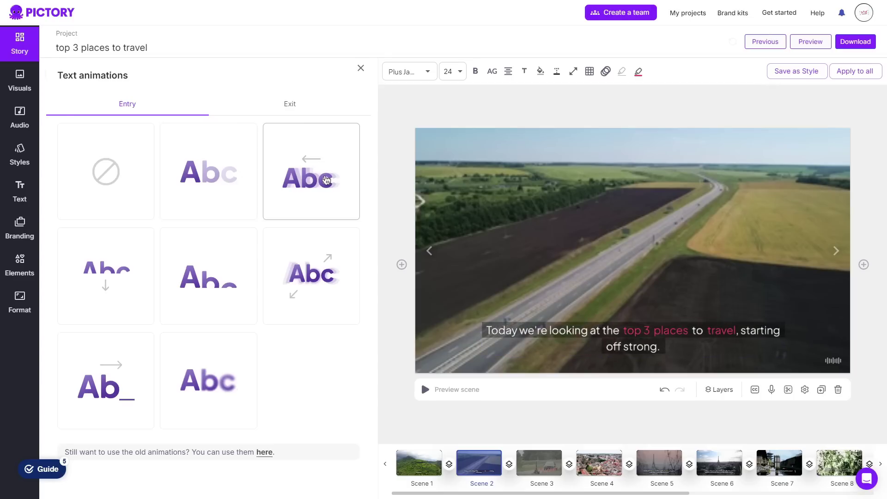
{"action": "left_click", "coordinate": [126, 304]}
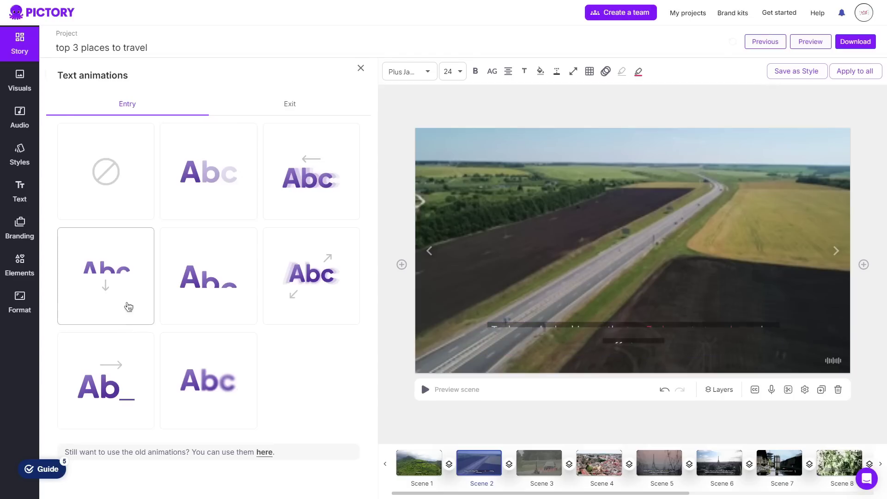
{"action": "left_click", "coordinate": [309, 289]}
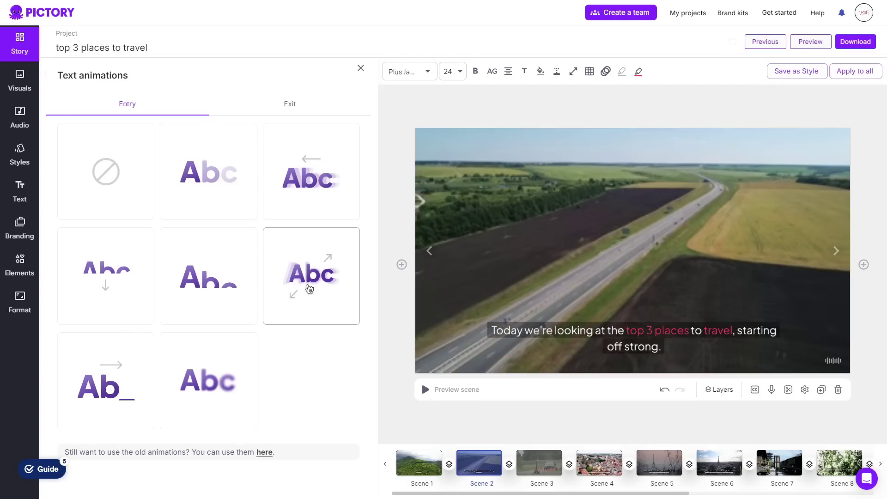
{"action": "left_click", "coordinate": [311, 176]}
{"action": "left_click", "coordinate": [208, 176]}
{"action": "left_click", "coordinate": [208, 276]}
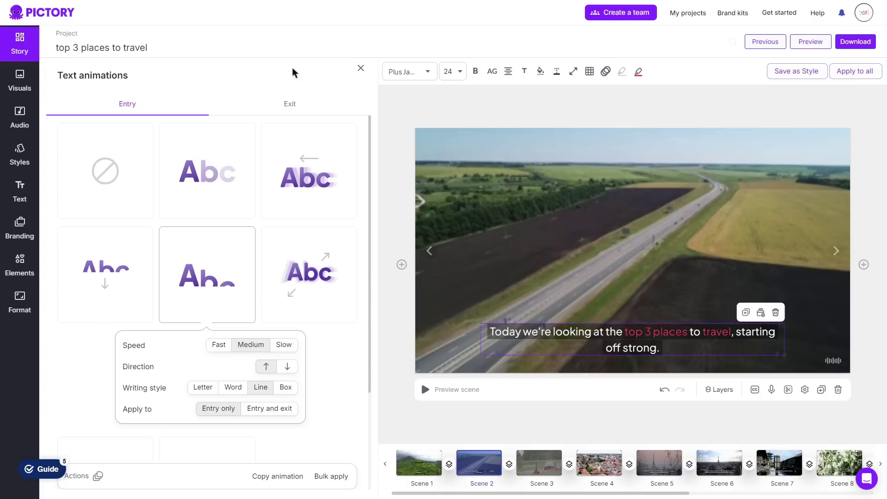
Give the caption the blurred exit animation and return to the scene list.
{"action": "left_click", "coordinate": [292, 109]}
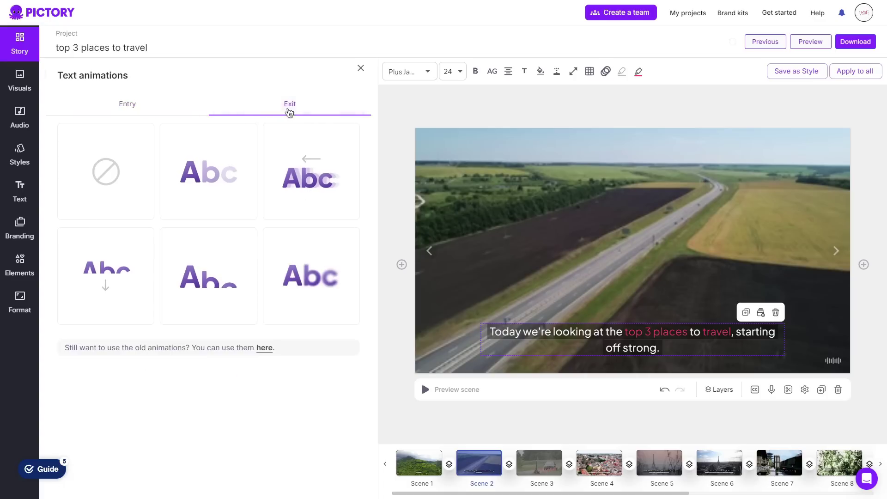
{"action": "left_click", "coordinate": [217, 180]}
{"action": "left_click", "coordinate": [311, 276]}
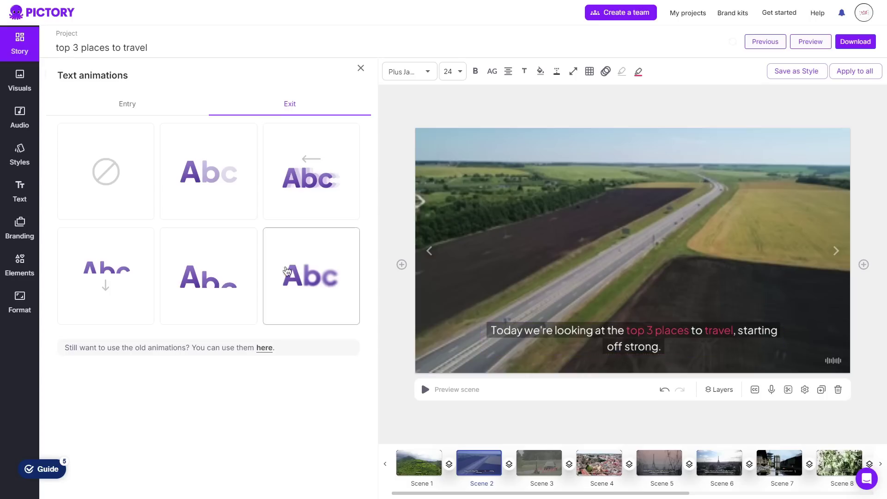
{"action": "left_click", "coordinate": [361, 68]}
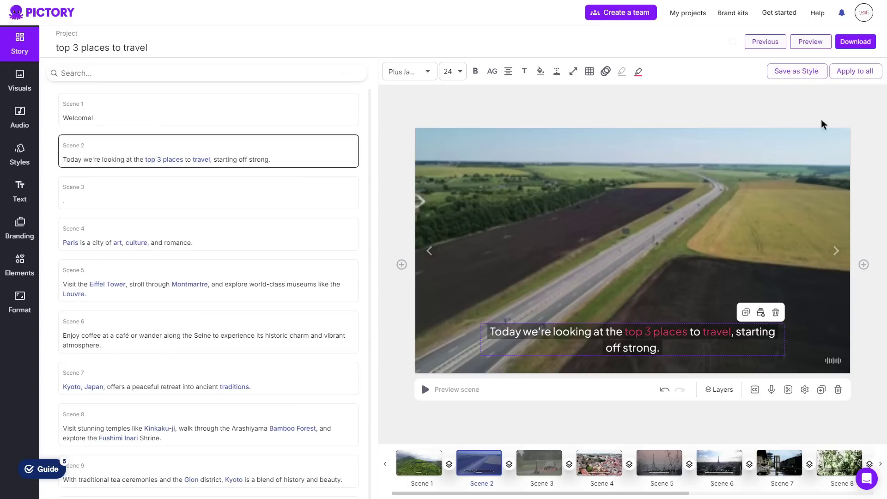
Apply the caption styling to all scenes and check Scenes 4, 5 and 2 in the preview.
{"action": "left_click", "coordinate": [859, 71]}
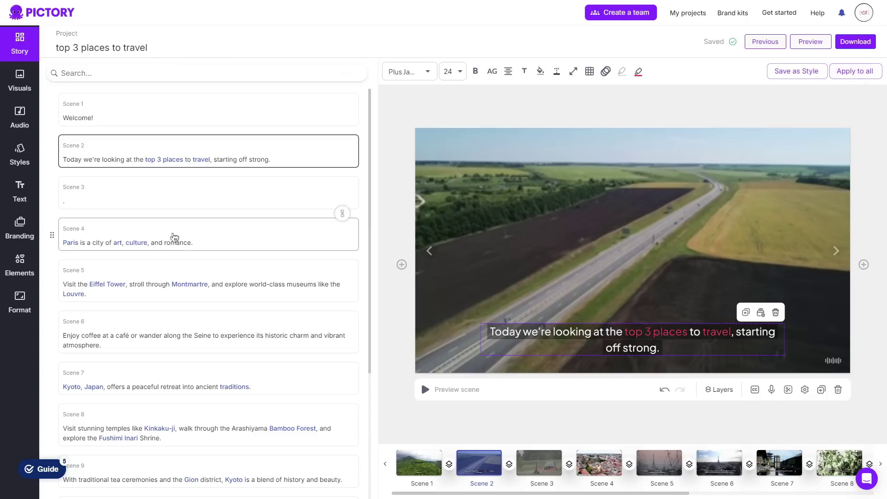
{"action": "left_click", "coordinate": [252, 248]}
{"action": "left_click", "coordinate": [299, 285]}
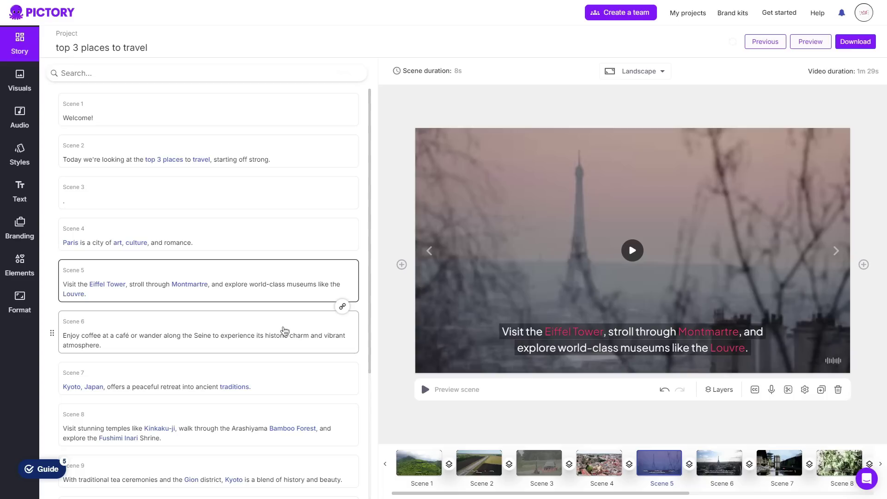
{"action": "left_click", "coordinate": [139, 153]}
{"action": "left_click", "coordinate": [15, 126]}
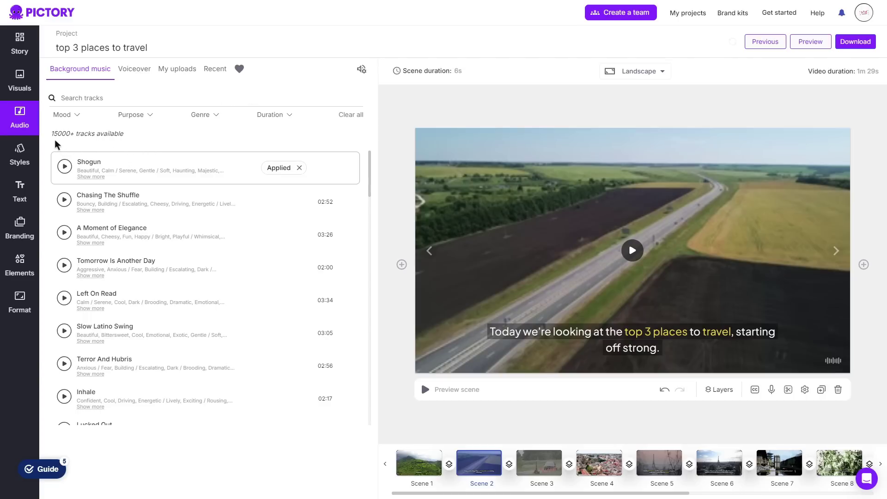
Browse the premium voiceover voices and the language list without changing the language.
{"action": "left_click", "coordinate": [139, 69]}
{"action": "left_click", "coordinate": [134, 69]}
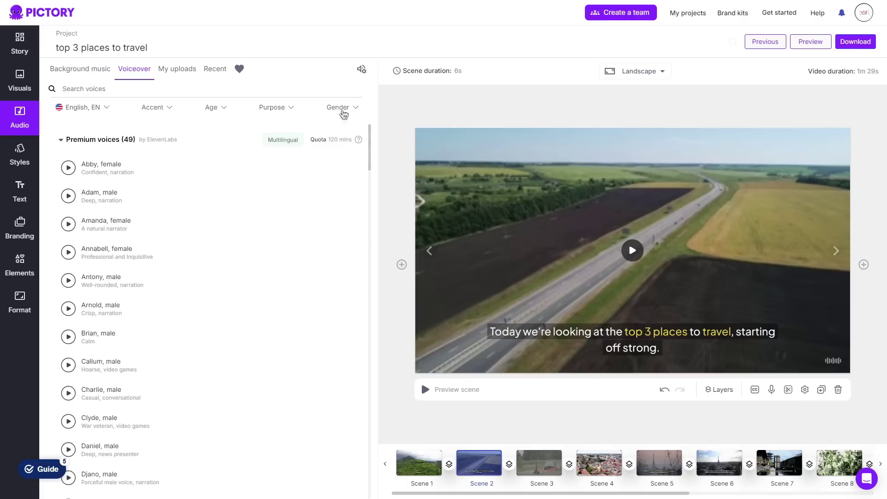
{"action": "left_click", "coordinate": [105, 107]}
{"action": "scroll", "coordinate": [118, 141], "scroll_direction": "down", "scroll_amount": 2}
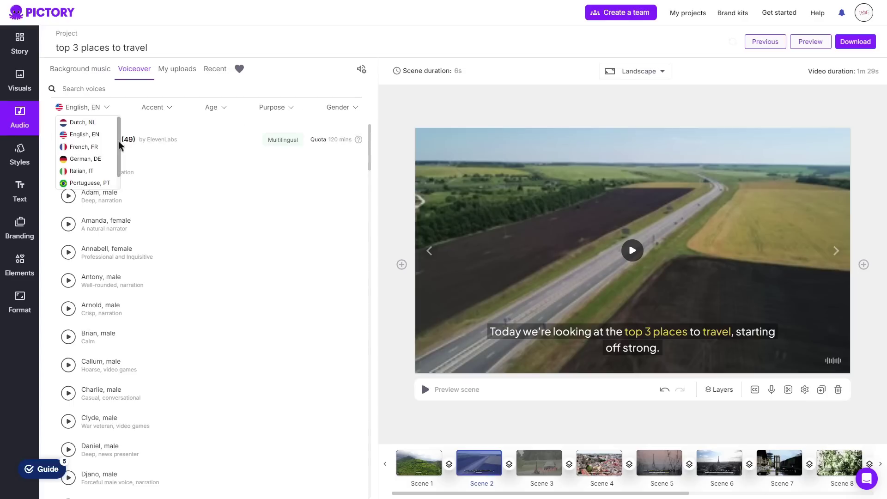
{"action": "scroll", "coordinate": [119, 169], "scroll_direction": "up", "scroll_amount": 2}
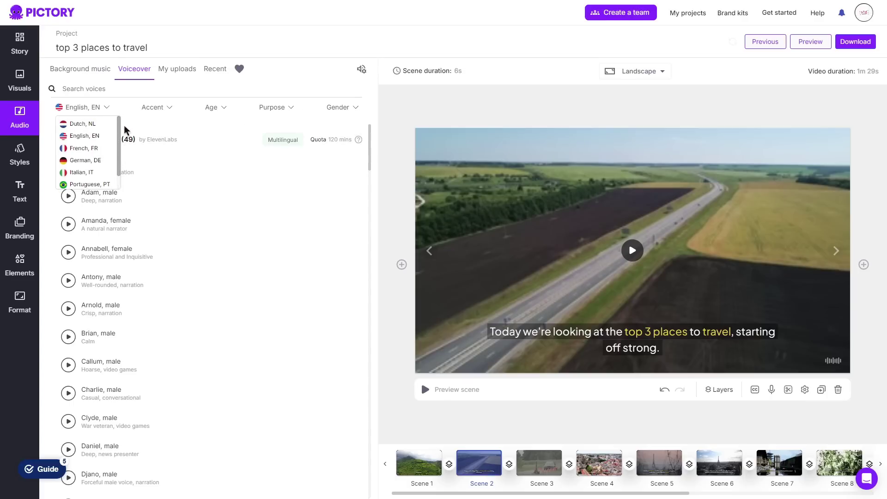
{"action": "left_click", "coordinate": [123, 125]}
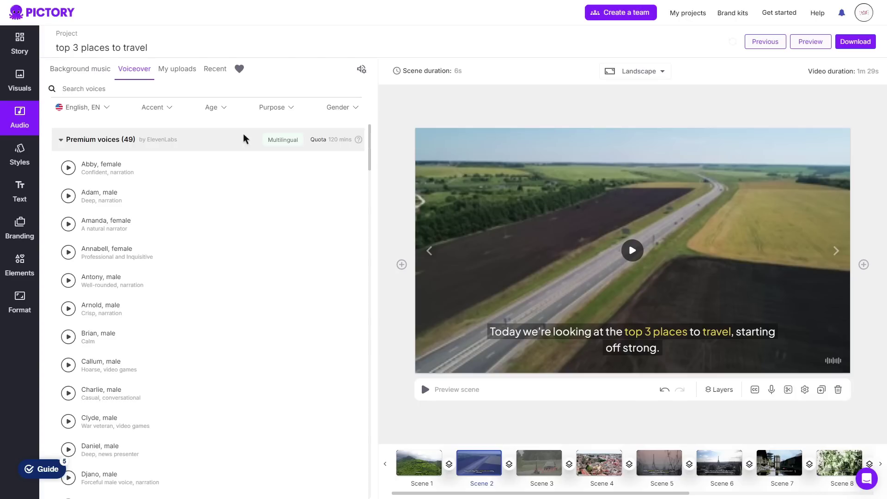
{"action": "left_click", "coordinate": [23, 159]}
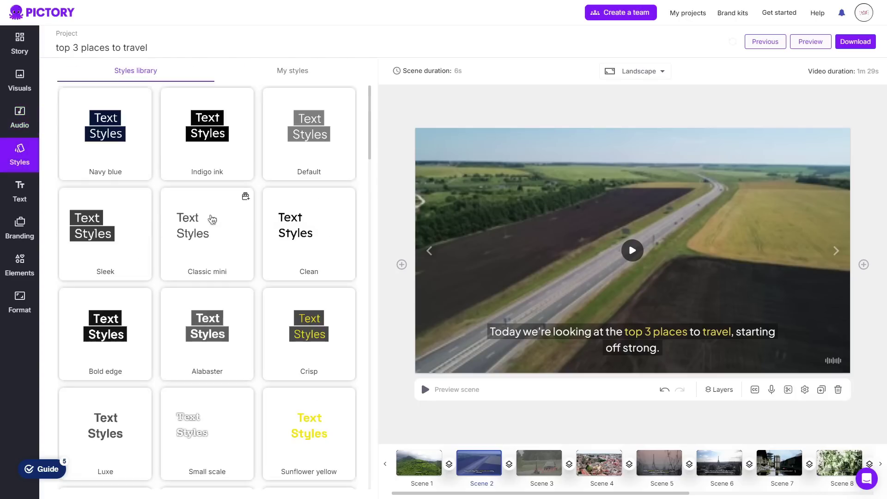
Scroll through the caption style presets and check the My styles tab for saved custom styles.
{"action": "scroll", "coordinate": [277, 250], "scroll_direction": "down", "scroll_amount": 8}
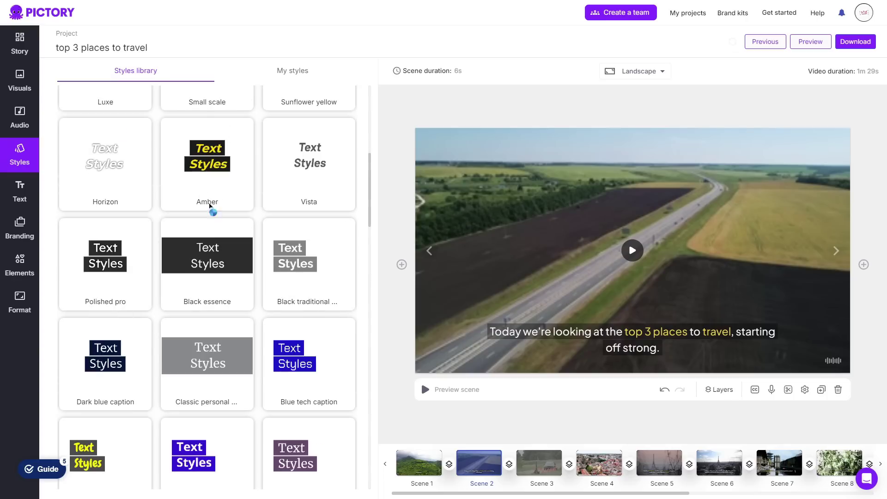
{"action": "scroll", "coordinate": [244, 217], "scroll_direction": "down", "scroll_amount": 4}
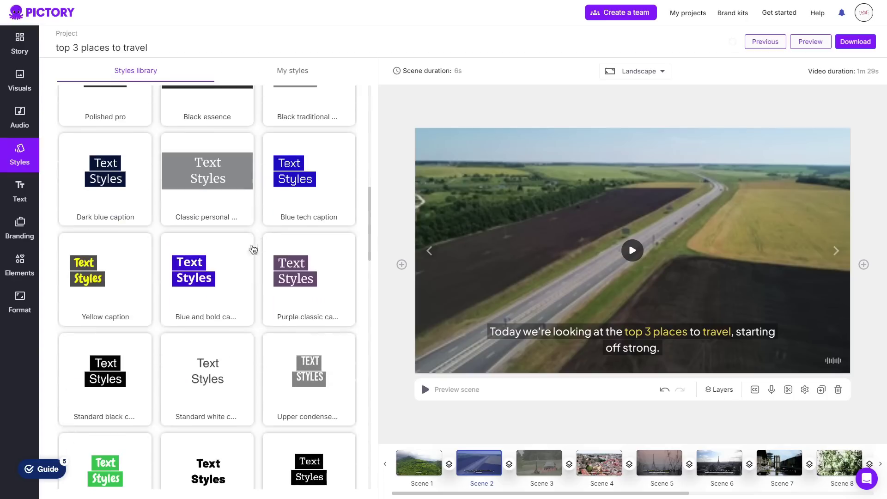
{"action": "scroll", "coordinate": [188, 268], "scroll_direction": "up", "scroll_amount": 12}
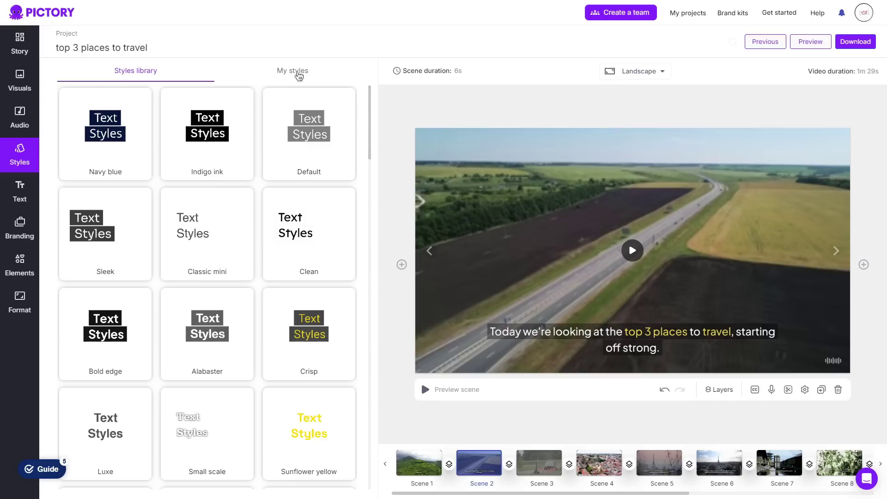
{"action": "left_click", "coordinate": [295, 75]}
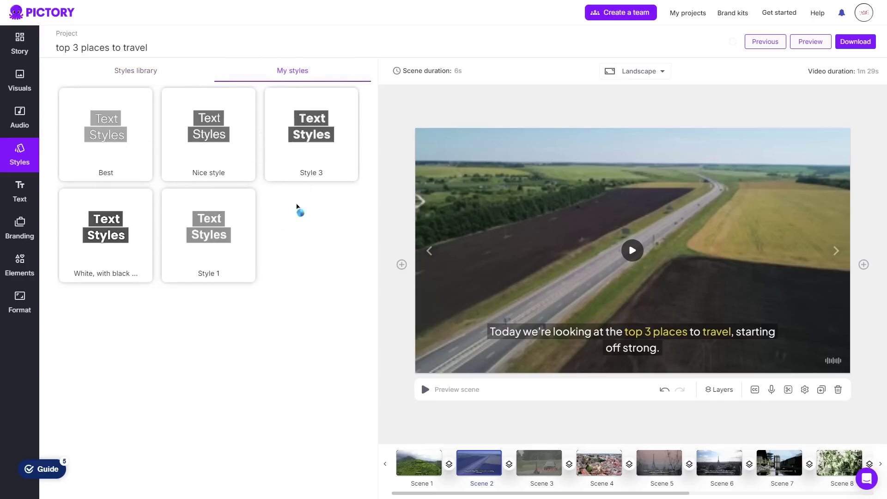
{"action": "left_click", "coordinate": [22, 193]}
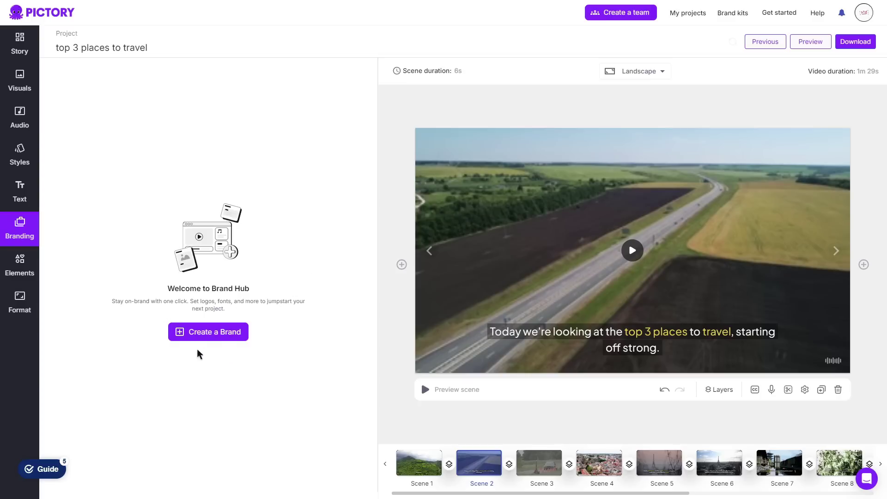
Start creating a new brand kit on the Brand kits page.
{"action": "left_click", "coordinate": [225, 339]}
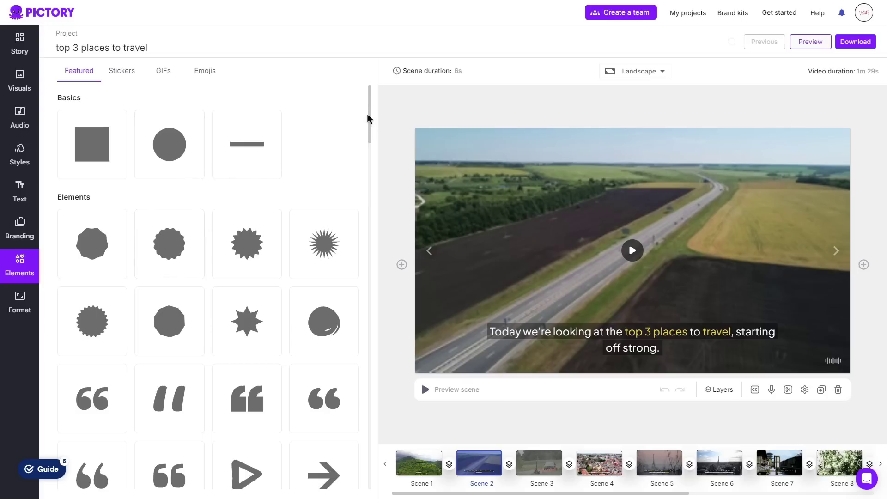
Browse the Elements stickers, GIFs and emojis, then bring up the 1080p 16:9 Format settings.
{"action": "left_click_drag", "start_coordinate": [367, 106], "coordinate": [384, 271]}
{"action": "left_click", "coordinate": [122, 70]}
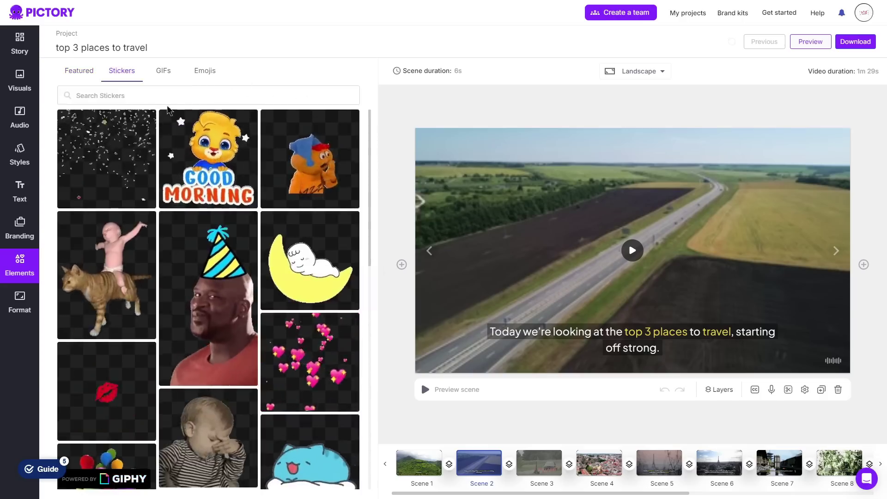
{"action": "left_click", "coordinate": [163, 71]}
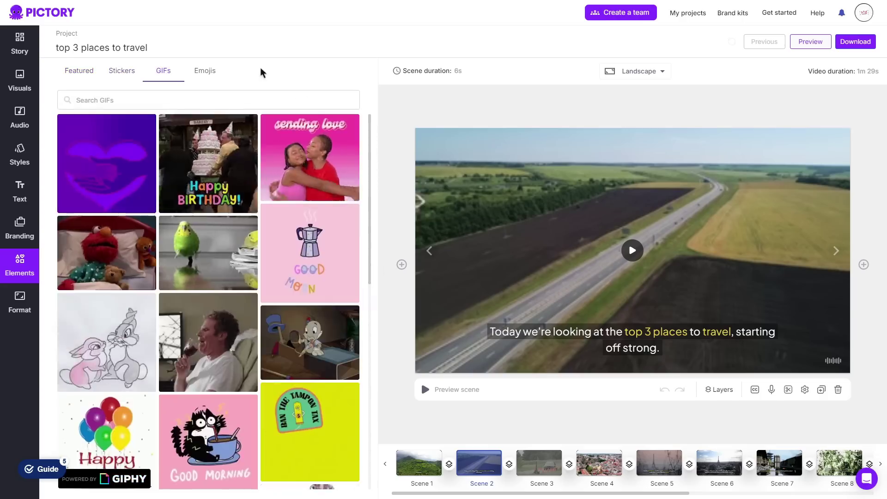
{"action": "left_click", "coordinate": [205, 72]}
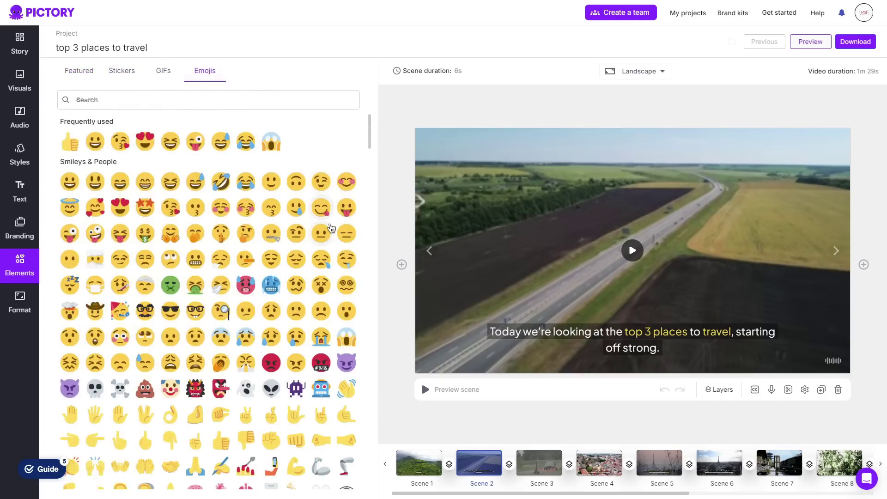
{"action": "left_click", "coordinate": [20, 305]}
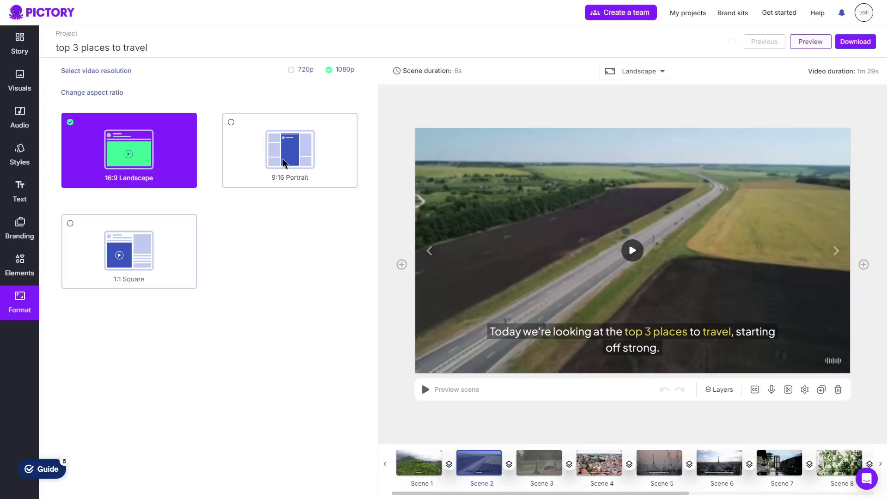
Try the 9:16 Portrait and 1:1 Square formats, then settle back on 16:9 Landscape.
{"action": "left_click", "coordinate": [288, 170]}
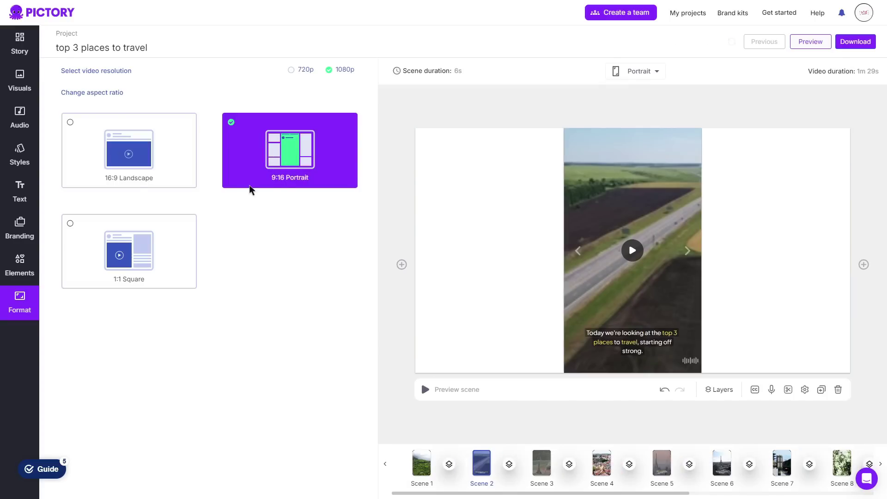
{"action": "left_click", "coordinate": [165, 262]}
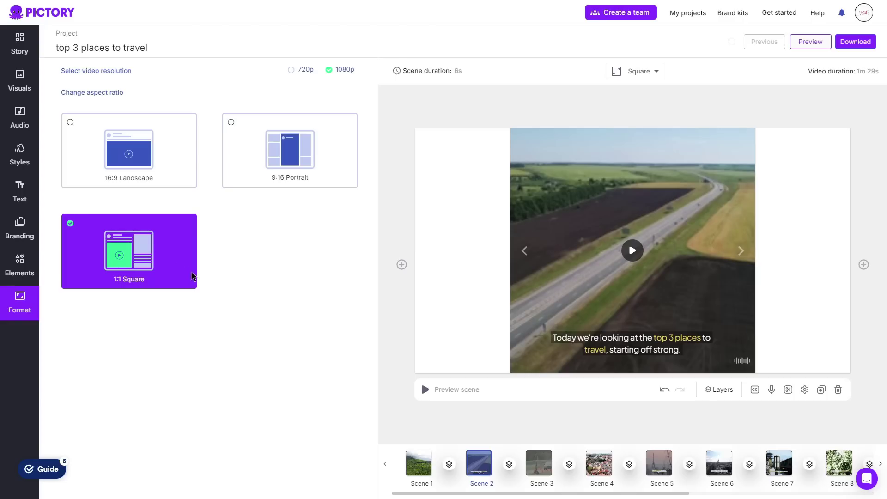
{"action": "left_click", "coordinate": [180, 171]}
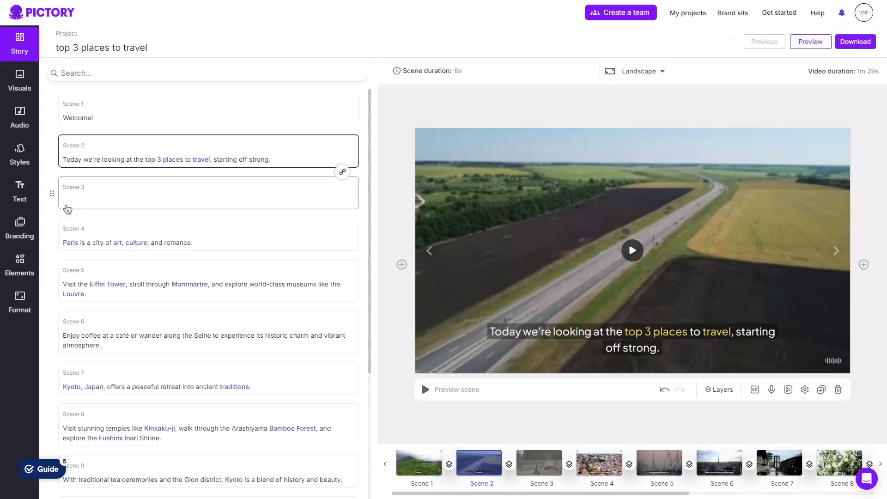
Delete the nearly empty Scene 3 that holds only a full stop.
{"action": "left_click", "coordinate": [105, 204]}
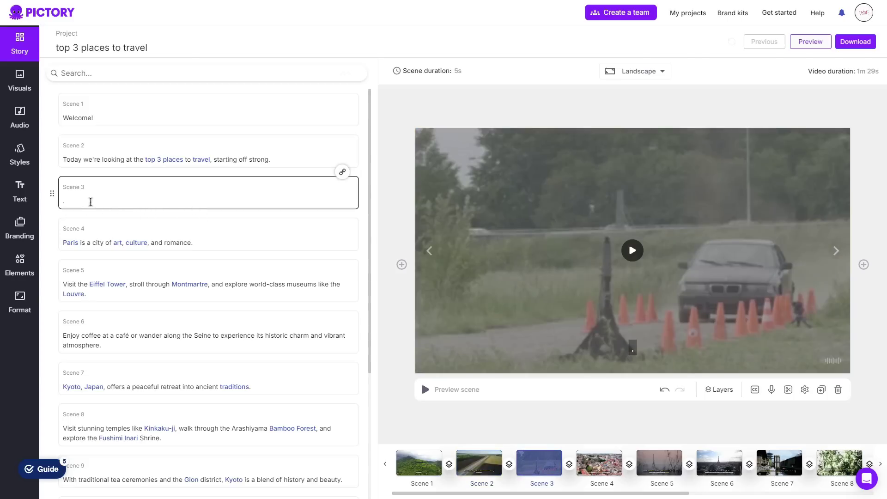
{"action": "left_click", "coordinate": [838, 390]}
{"action": "left_click", "coordinate": [548, 281]}
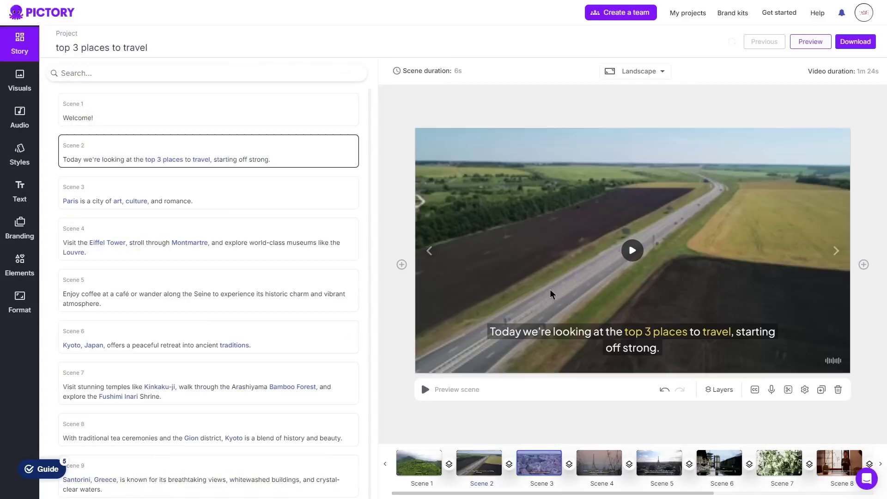
Add a Fade transition between Scene 1 and Scene 2.
{"action": "left_click", "coordinate": [450, 466]}
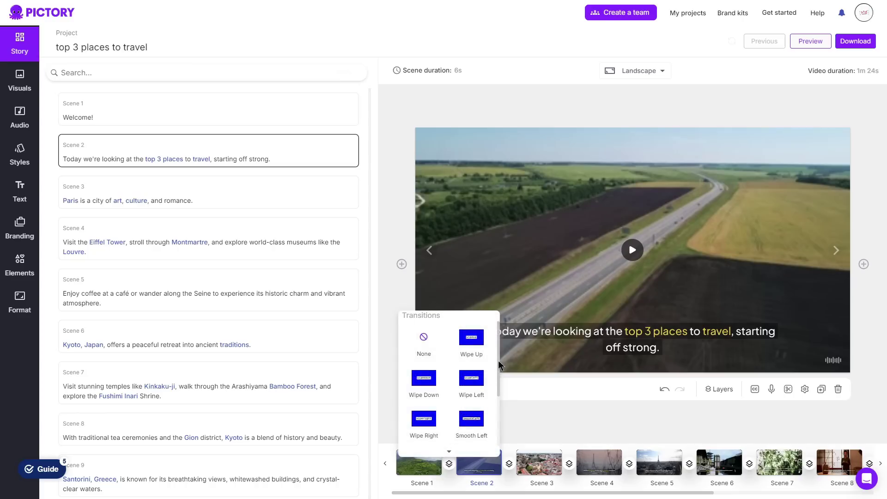
{"action": "left_click_drag", "start_coordinate": [499, 365], "coordinate": [498, 413]}
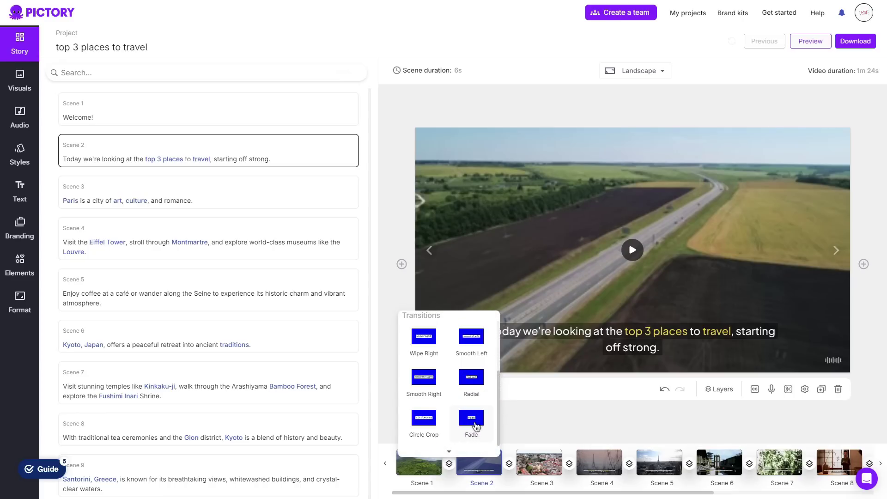
{"action": "left_click", "coordinate": [476, 426]}
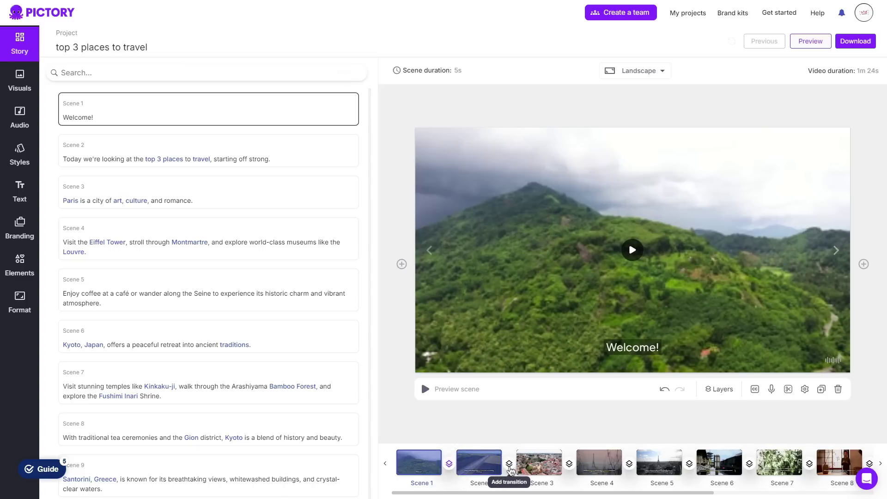
{"action": "mouse_move", "coordinate": [449, 464]}
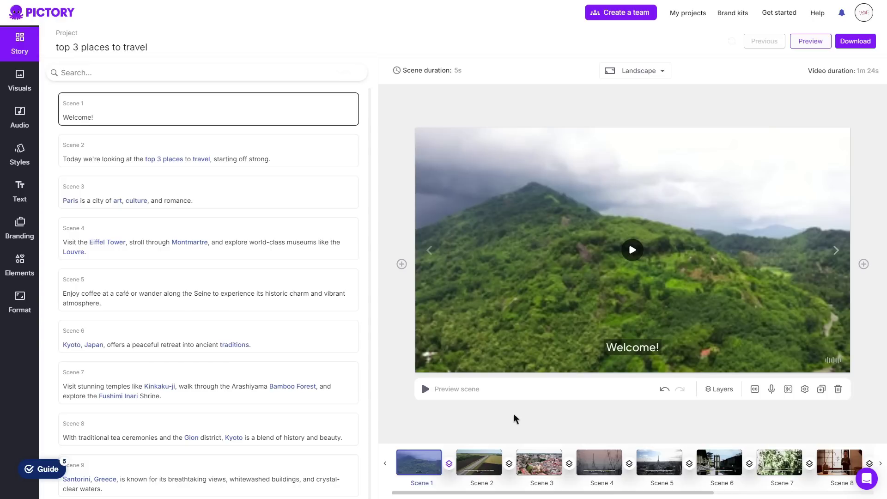
Select Scene 2 and start downloading the travel video, which begins preprocessing.
{"action": "key", "text": "Down"}
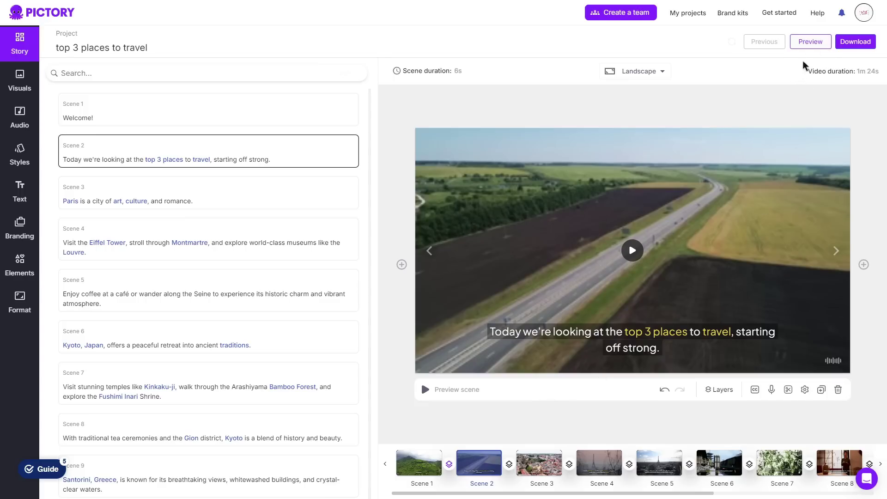
{"action": "left_click", "coordinate": [854, 42]}
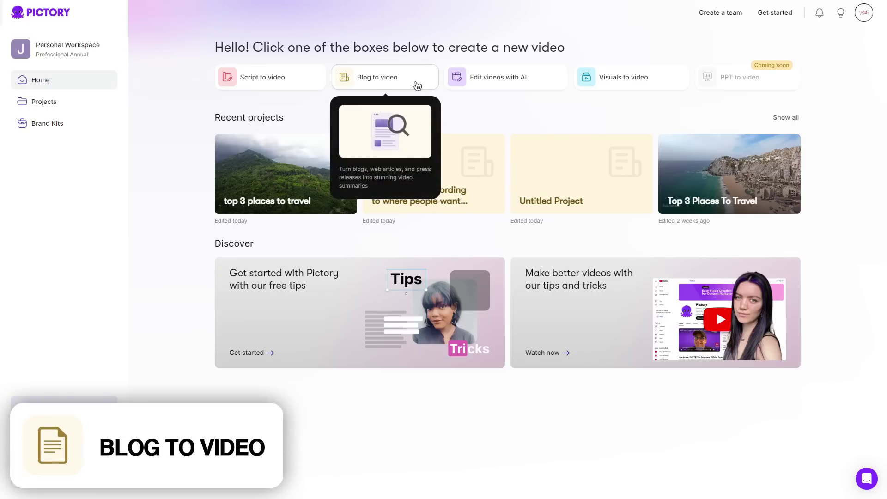
Start a Blog to video project from the pasted top 10 travel destinations article URL.
{"action": "left_click", "coordinate": [417, 85]}
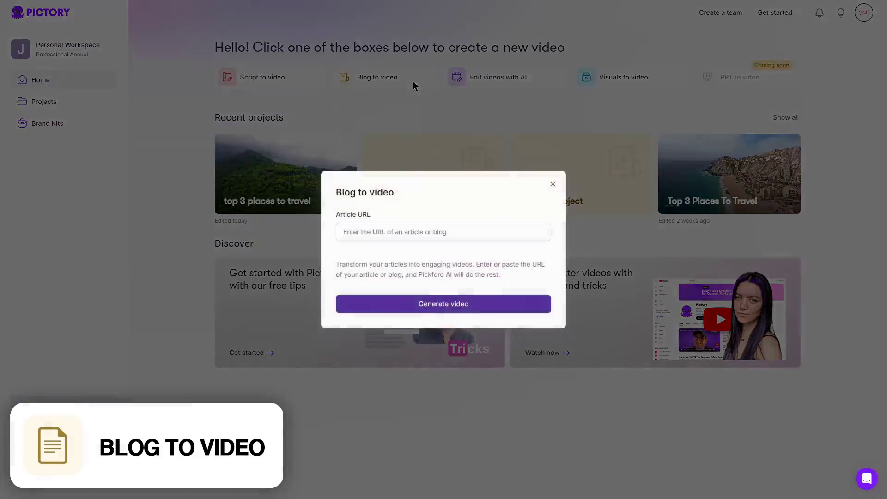
{"action": "left_click", "coordinate": [397, 240]}
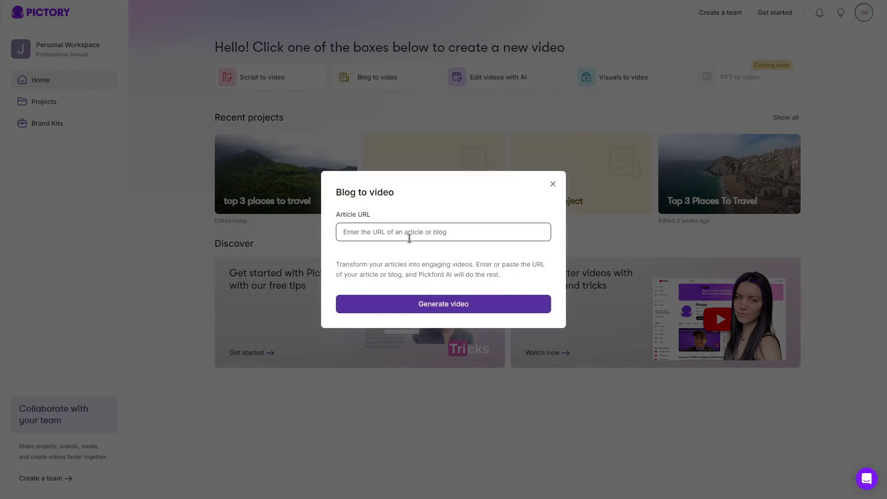
{"action": "left_click", "coordinate": [483, 235]}
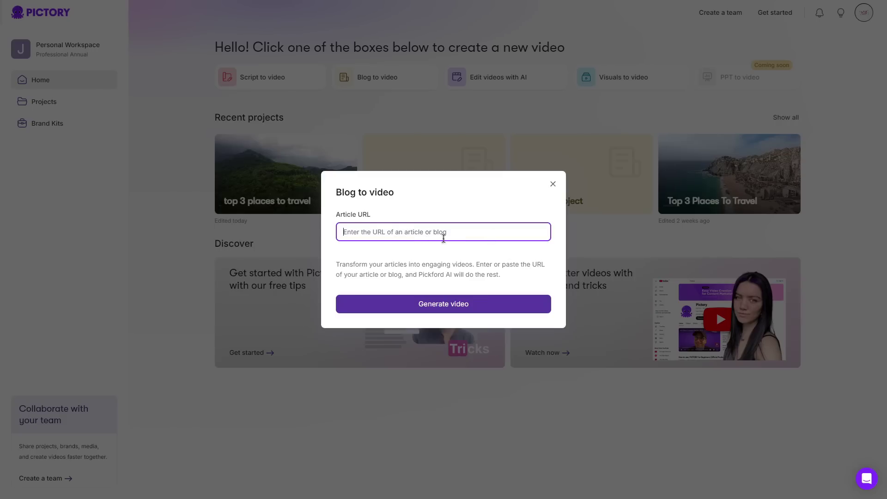
{"action": "key", "text": "ctrl+v"}
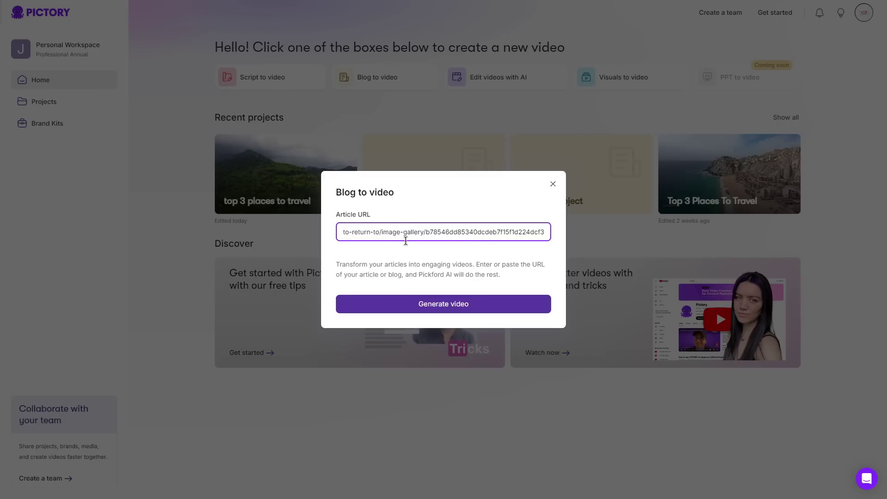
{"action": "left_click", "coordinate": [495, 309]}
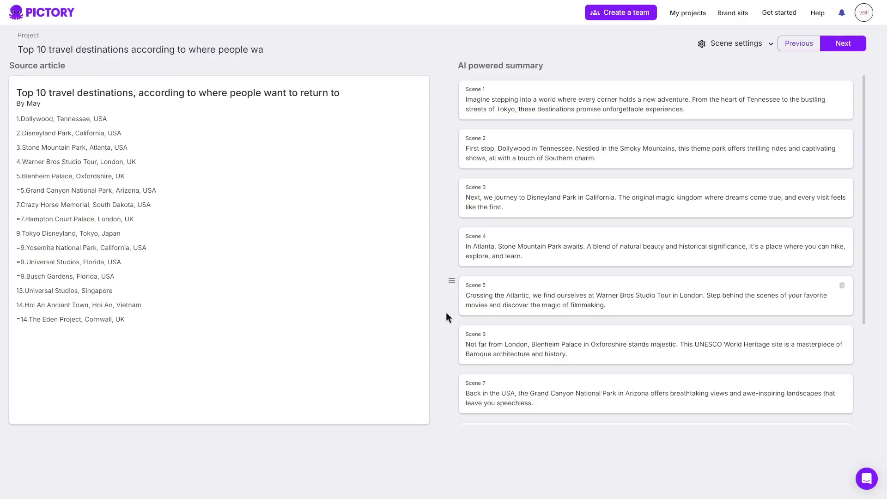
Review the AI summary scenes and turn them into the Top 10 travel destinations storyboard.
{"action": "scroll", "coordinate": [648, 239], "scroll_direction": "down", "scroll_amount": 3}
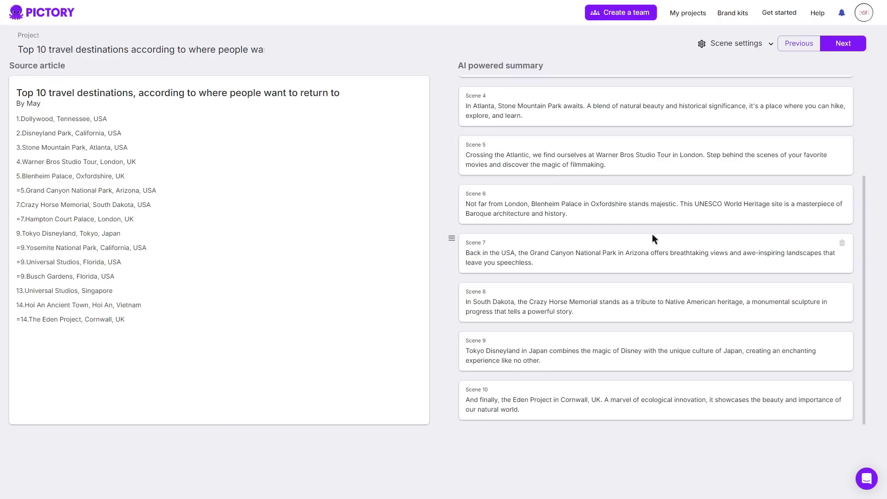
{"action": "scroll", "coordinate": [500, 291], "scroll_direction": "up", "scroll_amount": 3}
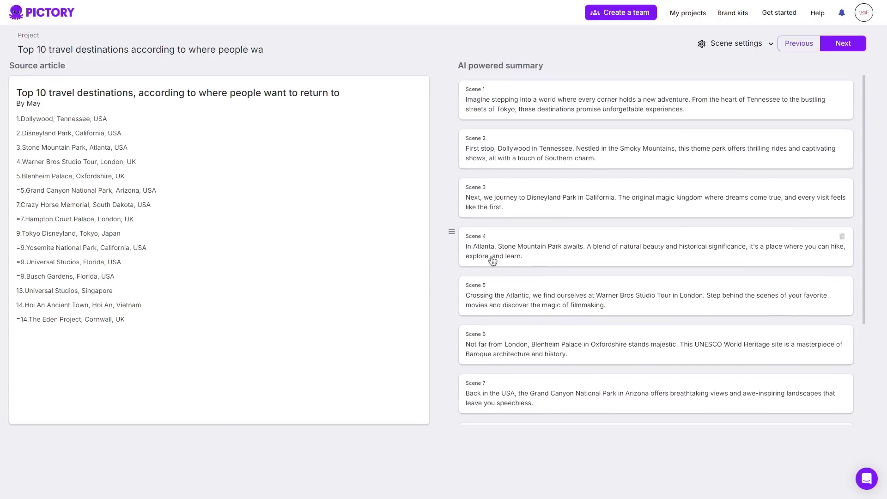
{"action": "left_click", "coordinate": [849, 43]}
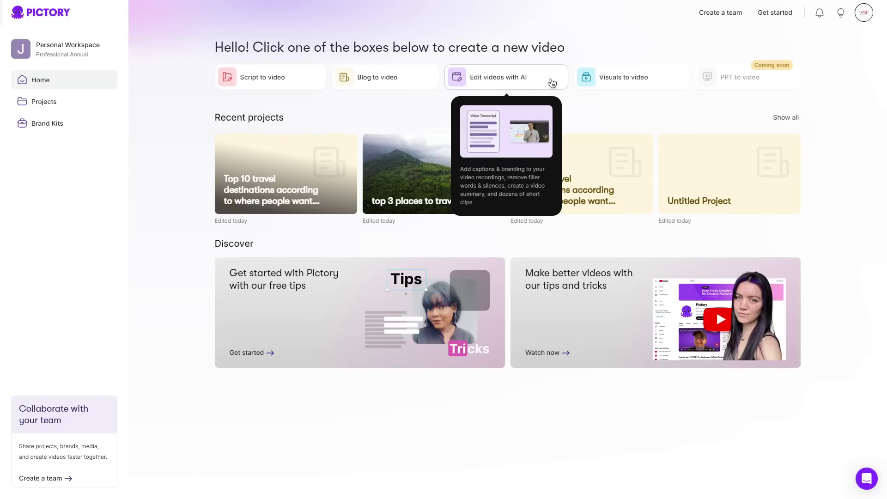
Upload pictory coupon code.mp4 through Edit videos with AI and turn its transcript into scenes.
{"action": "left_click", "coordinate": [552, 83]}
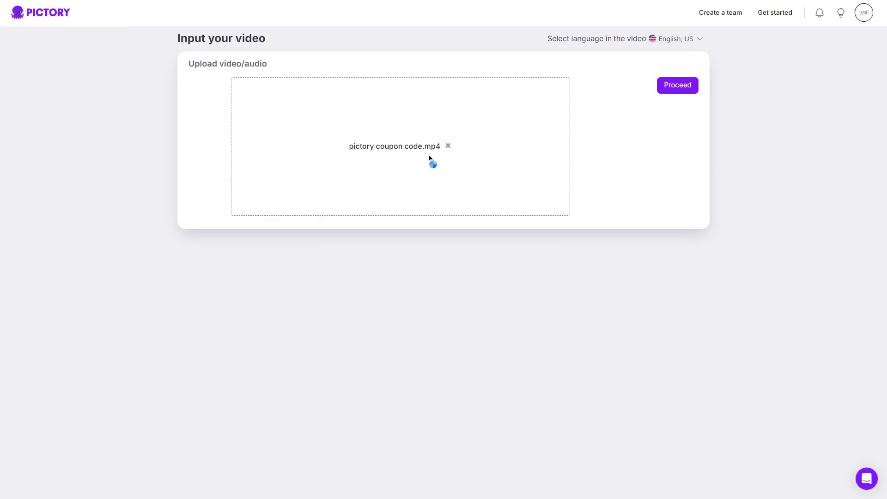
{"action": "left_click", "coordinate": [685, 93]}
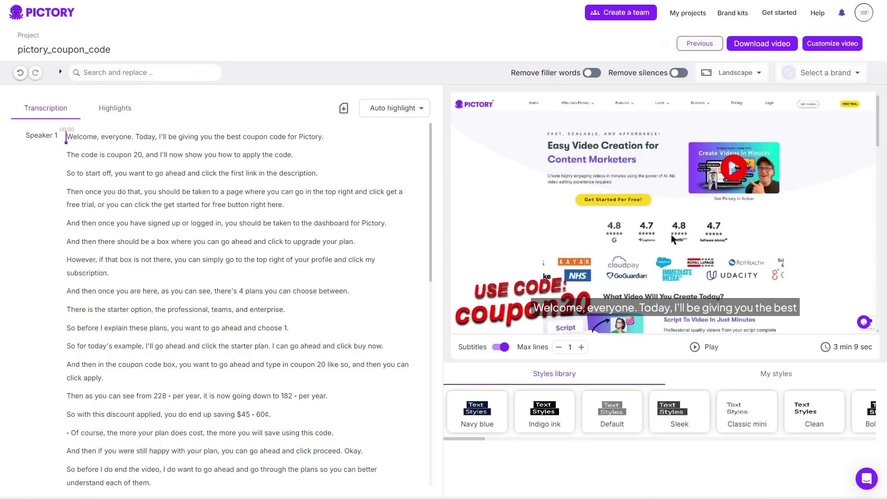
{"action": "left_click", "coordinate": [820, 50]}
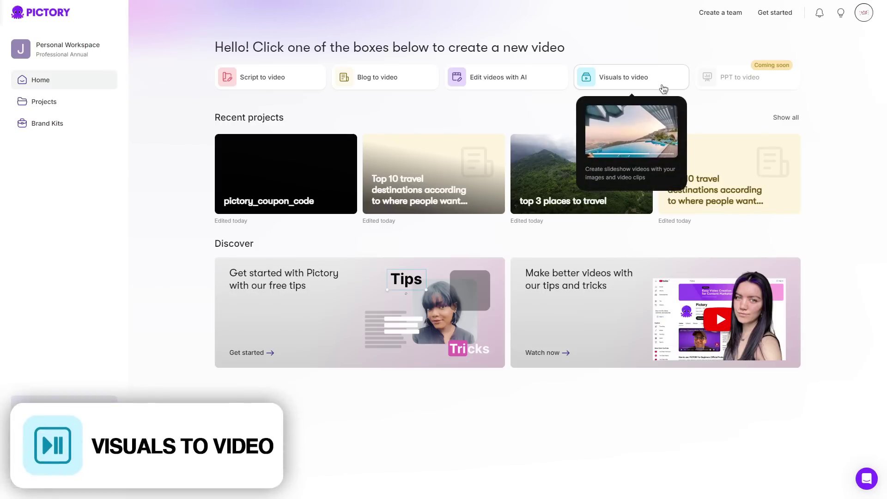
Upload three beach images through Visuals to video and build an Untitled slideshow storyboard.
{"action": "left_click", "coordinate": [661, 87]}
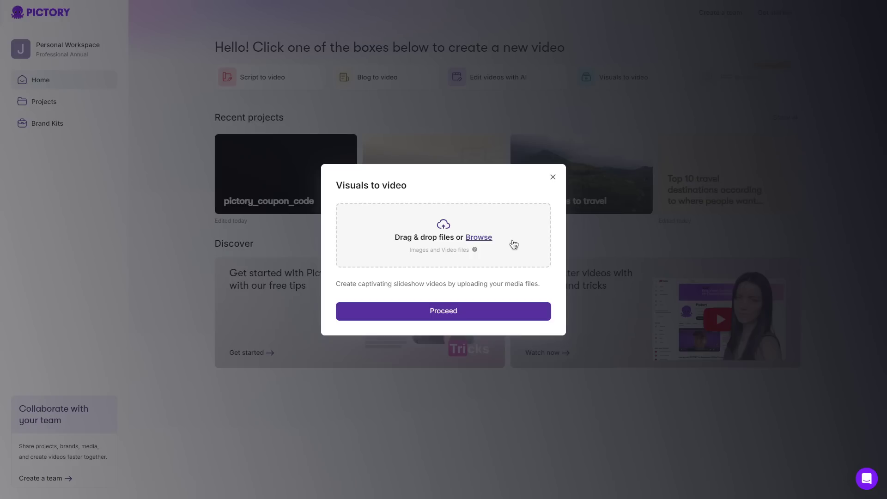
{"action": "left_click", "coordinate": [483, 239]}
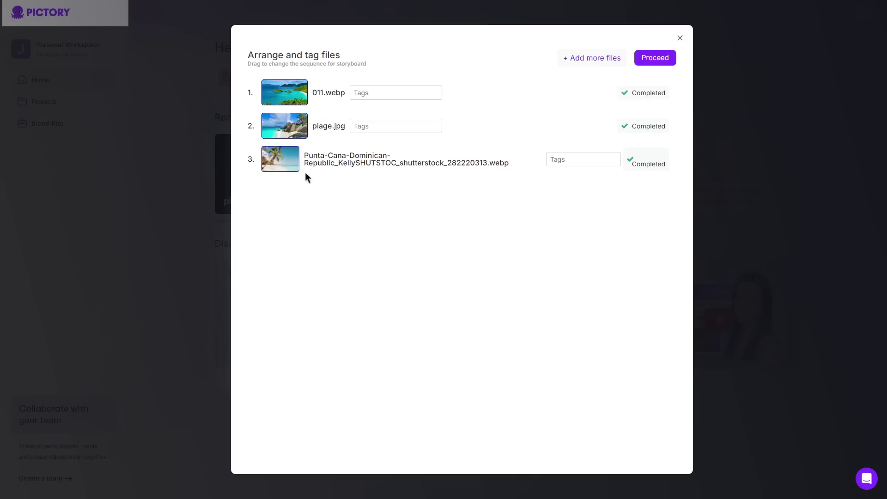
{"action": "left_click", "coordinate": [662, 65]}
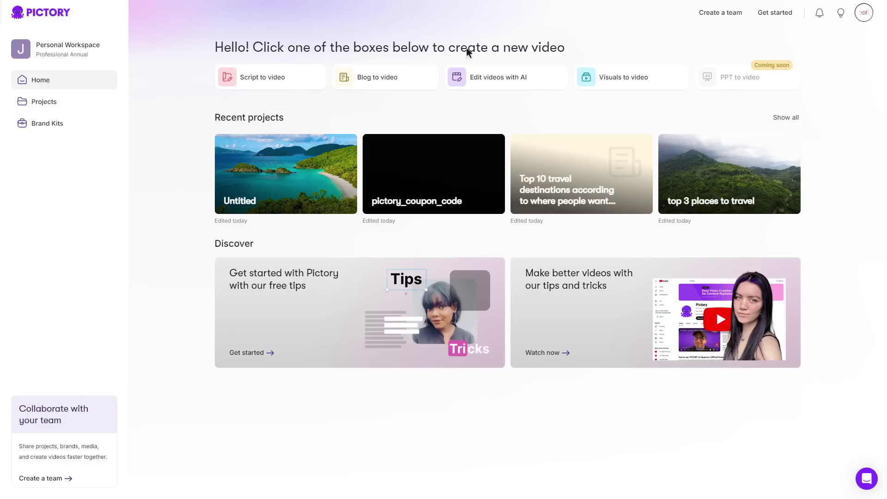
Go to My subscription from the profile menu to view the yearly plan pricing.
{"action": "left_click", "coordinate": [863, 13]}
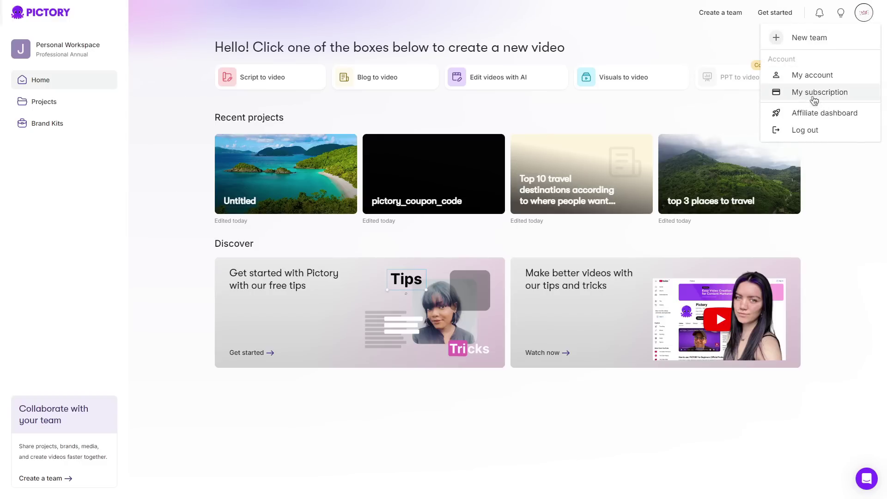
{"action": "left_click", "coordinate": [861, 97]}
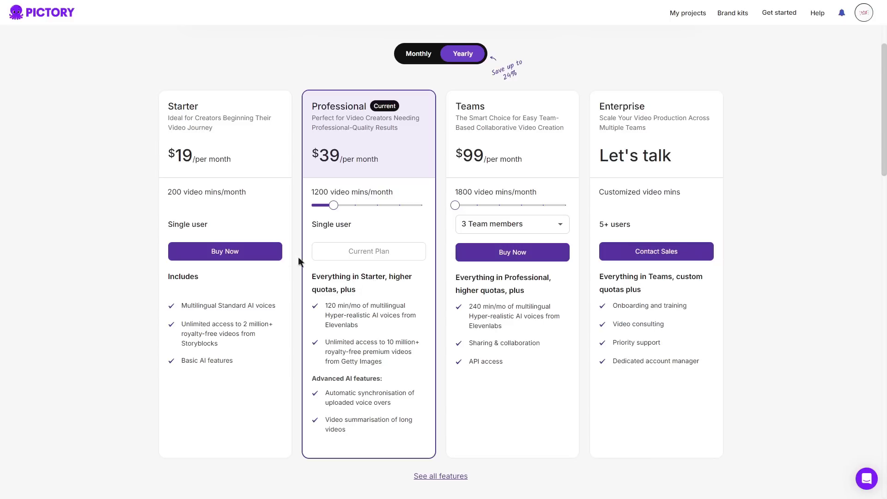
Buy the Starter plan and apply coupon20, bringing the annual total to $182.00.
{"action": "left_click", "coordinate": [255, 253]}
{"action": "left_click", "coordinate": [572, 146]}
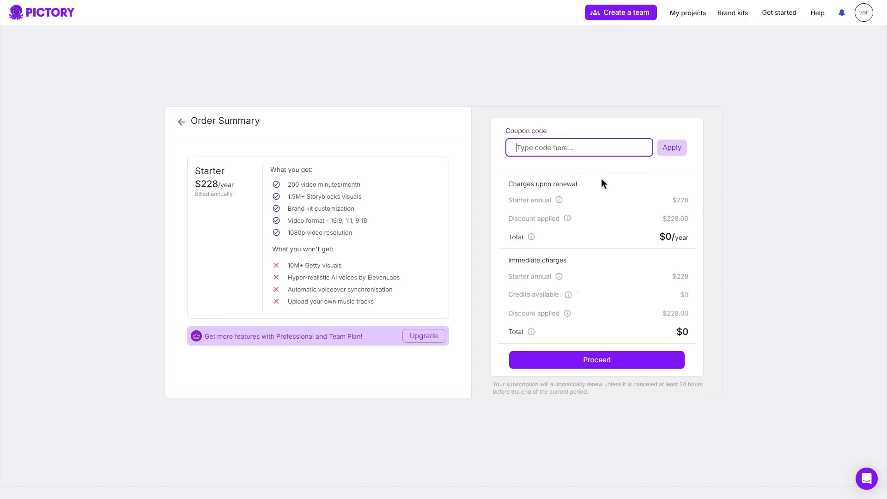
{"action": "type", "text": "coupon20"}
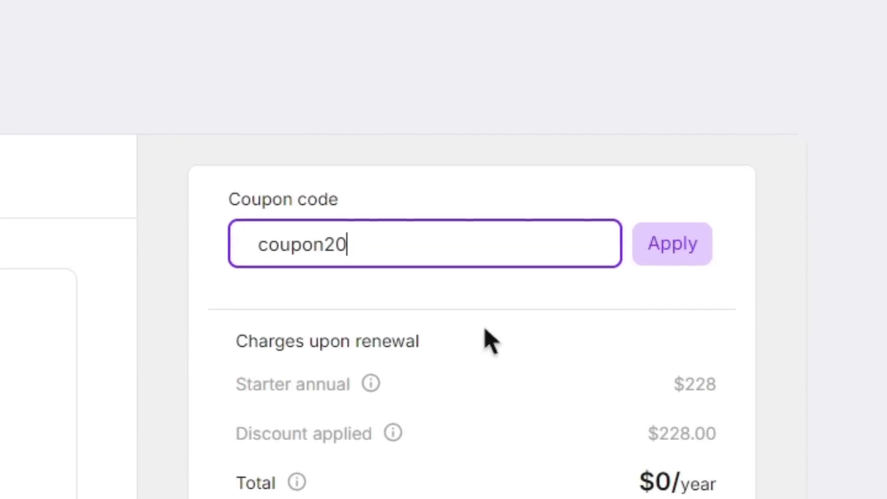
{"action": "left_click", "coordinate": [554, 329]}
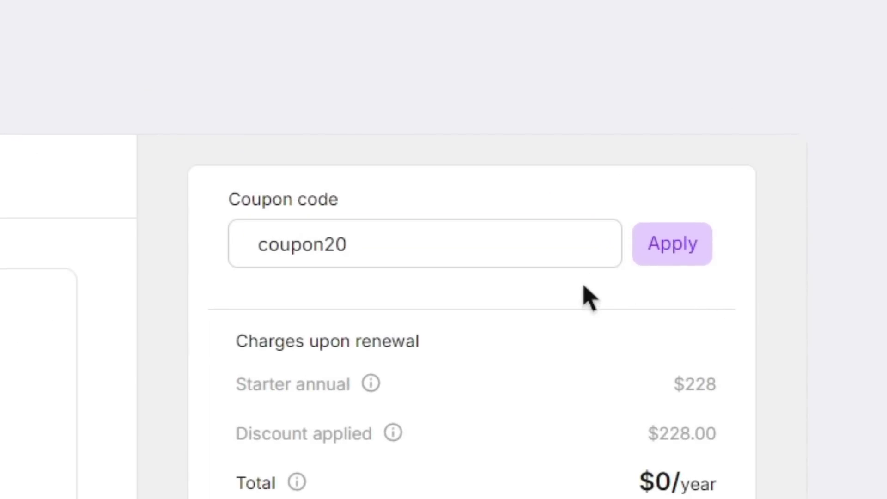
{"action": "left_click", "coordinate": [690, 273]}
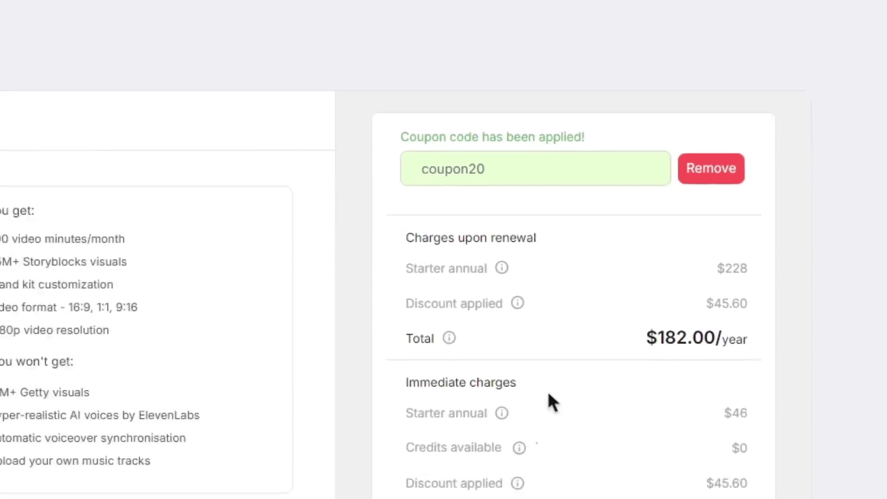